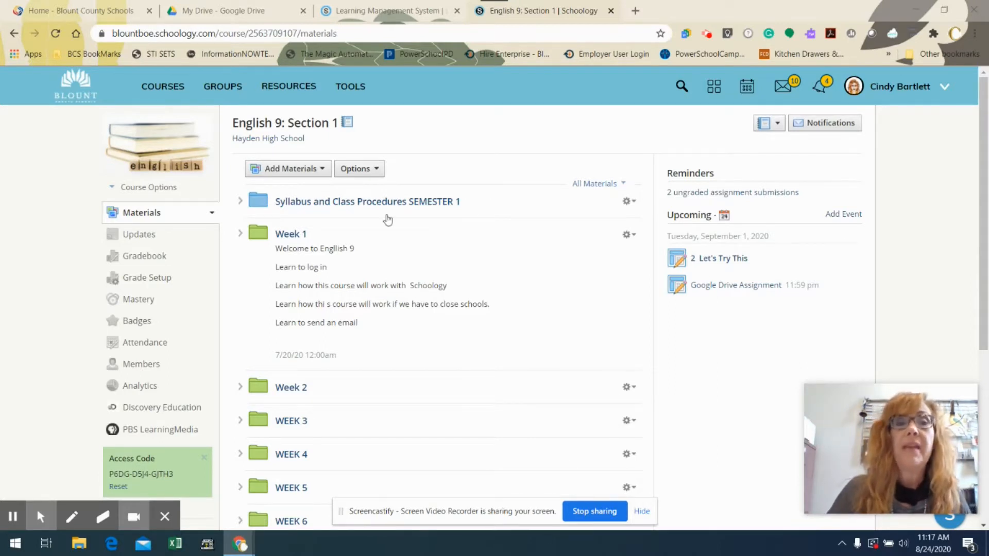
# - Open the Wednesday folder about comparing Romeo to modern teenagers, inside the course's Week 2 folder
pyautogui.scroll(-1, 380, 337)
pyautogui.click(301, 326)
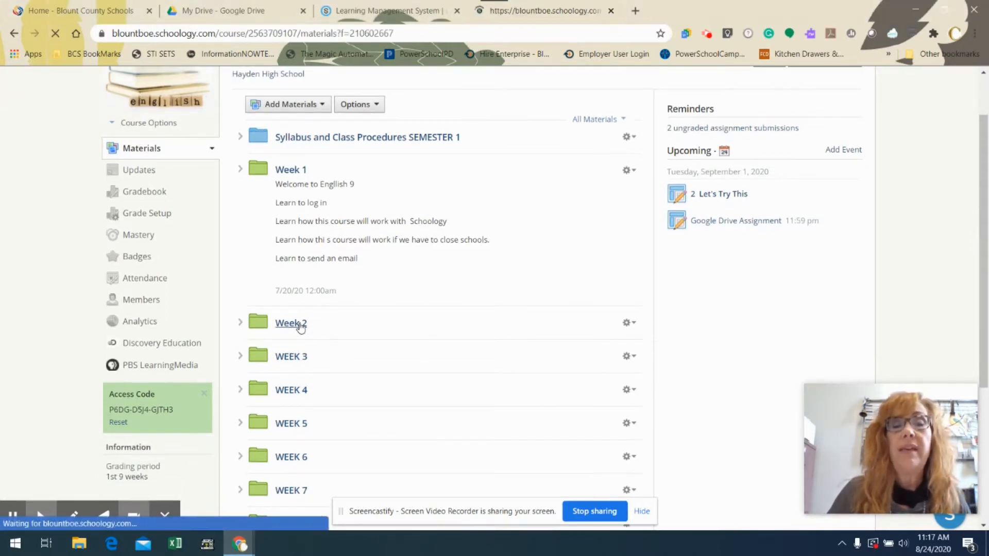
pyautogui.scroll(-2, 301, 326)
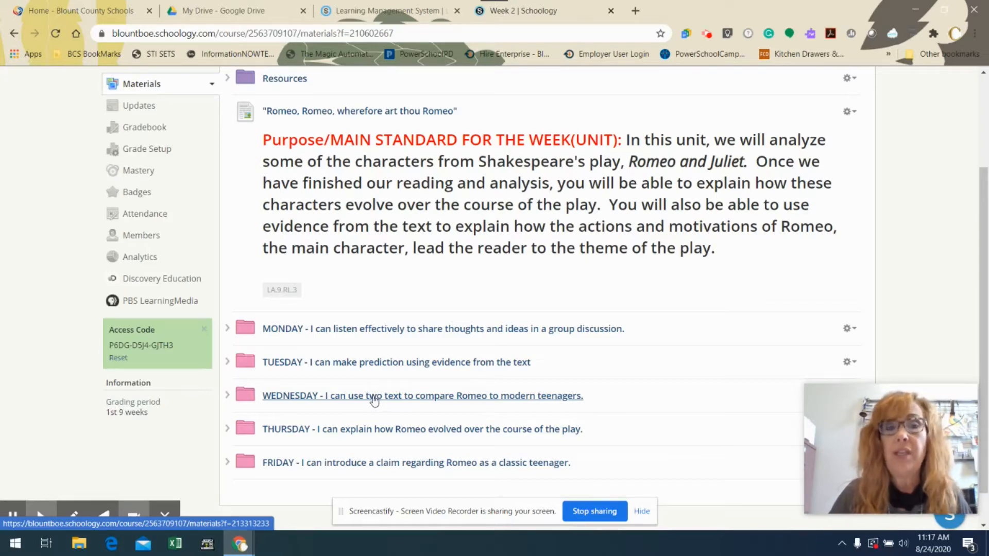
pyautogui.click(374, 402)
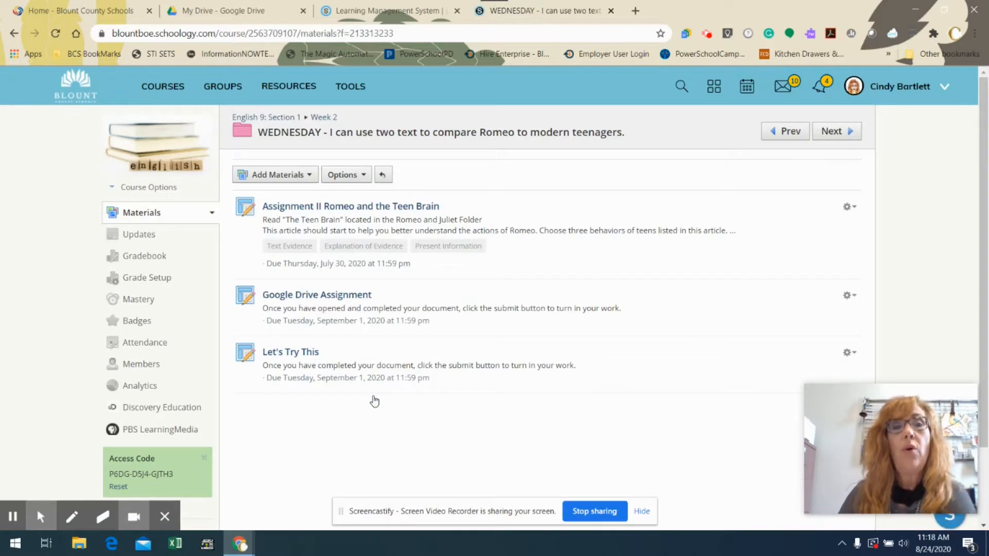
# - Add a new assignment to the Wednesday folder and name it "Sample assignment"
pyautogui.click(308, 175)
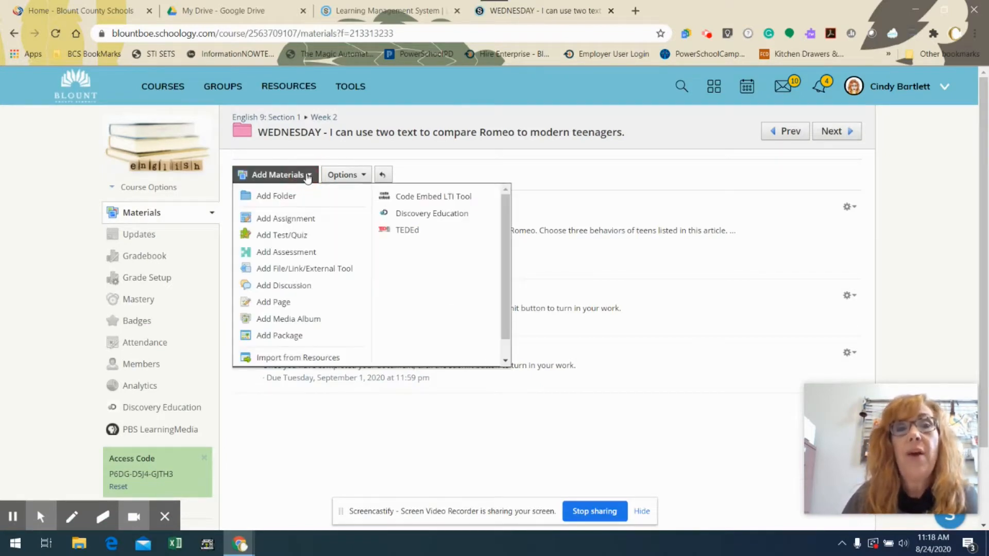
pyautogui.click(277, 220)
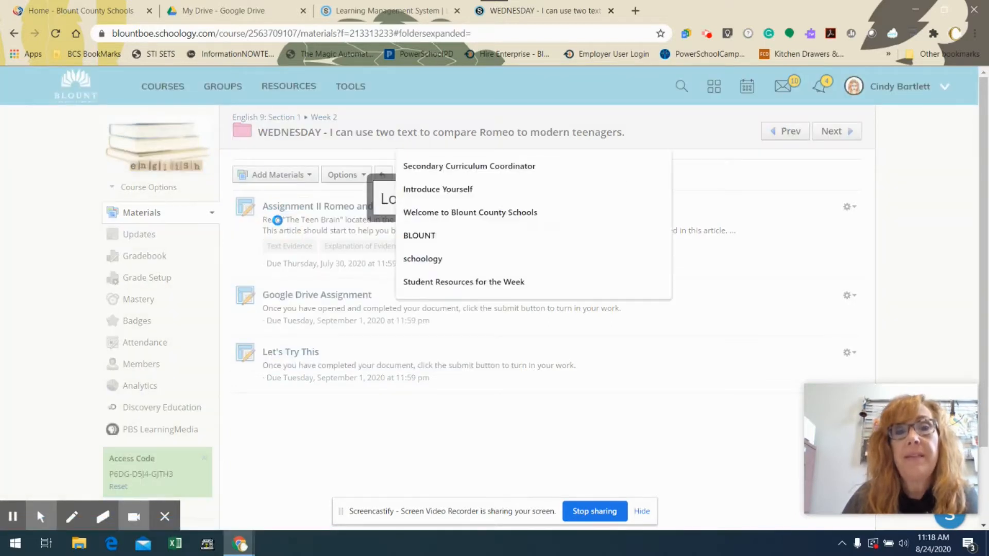
pyautogui.moveTo(829, 437)
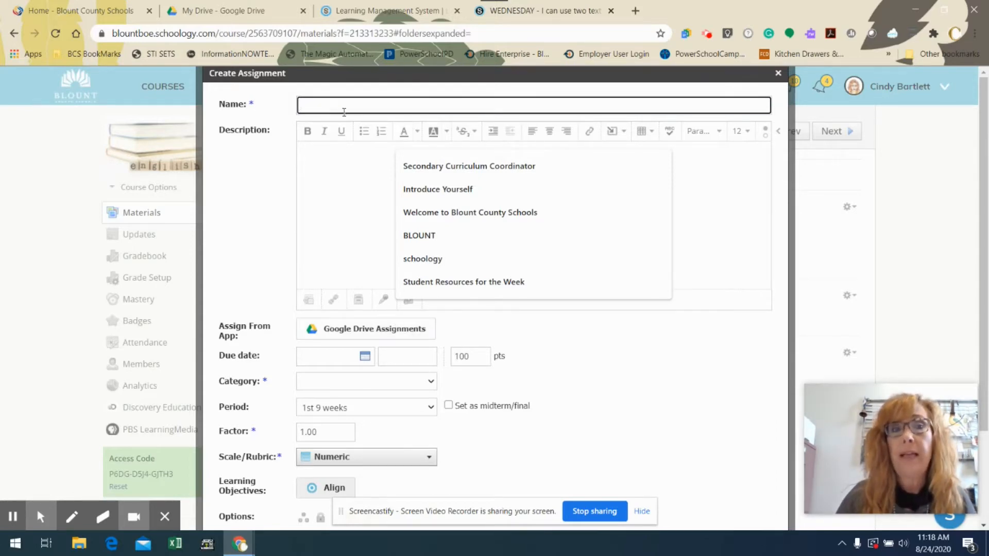
pyautogui.click(326, 104)
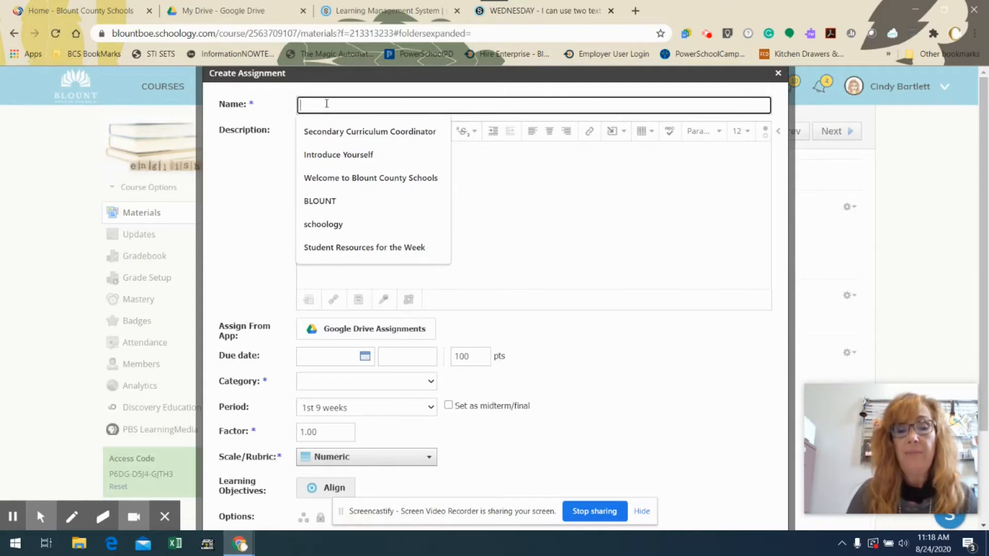
pyautogui.write('Samp')
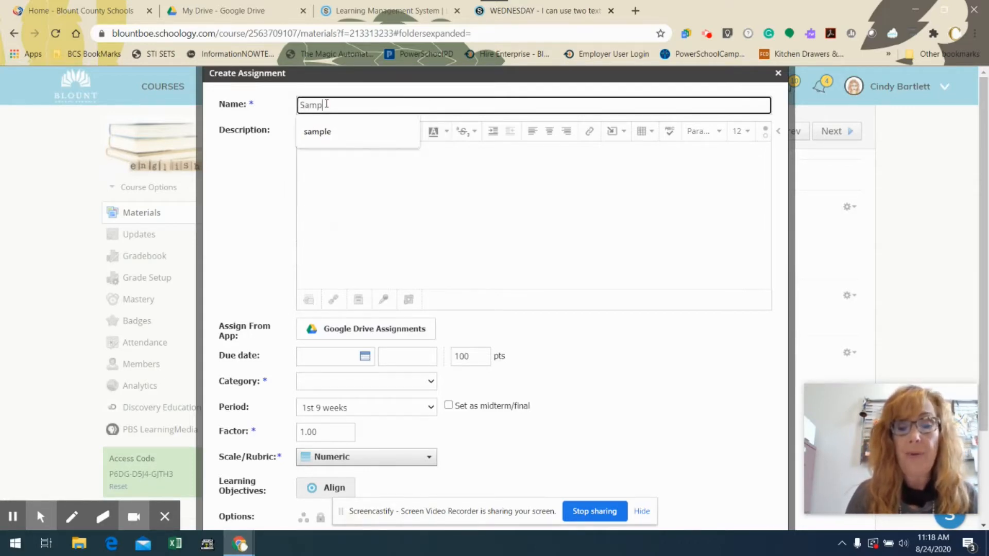
pyautogui.write('le assignment')
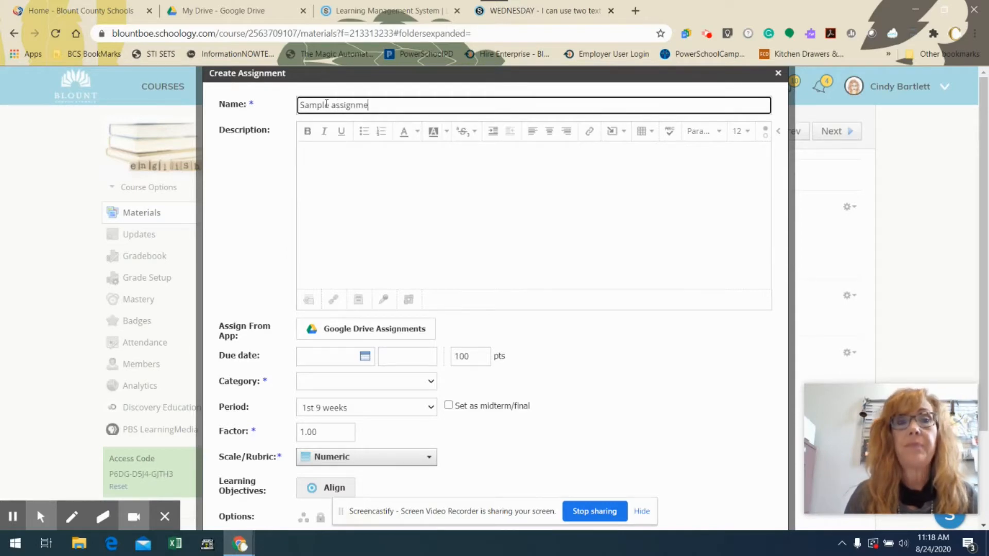
# - Enter the assignment description "Once you complete the document, click the submit button to turn your work."
pyautogui.click(325, 161)
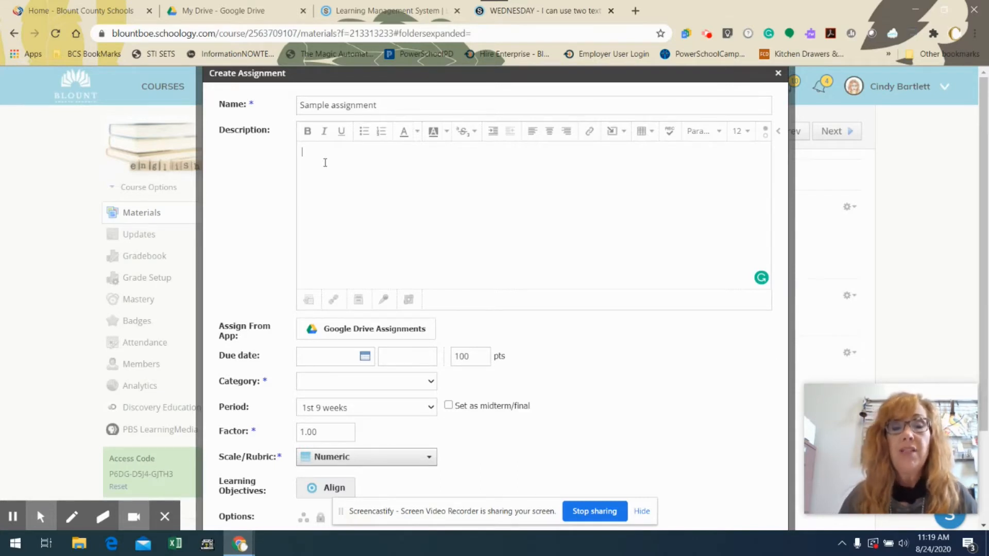
pyautogui.write('Once')
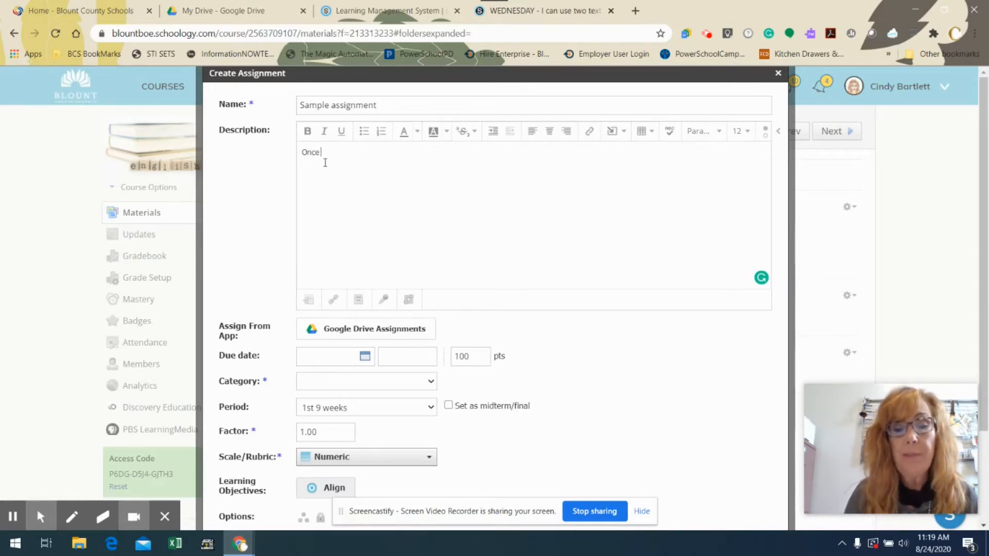
pyautogui.write(' you complete th')
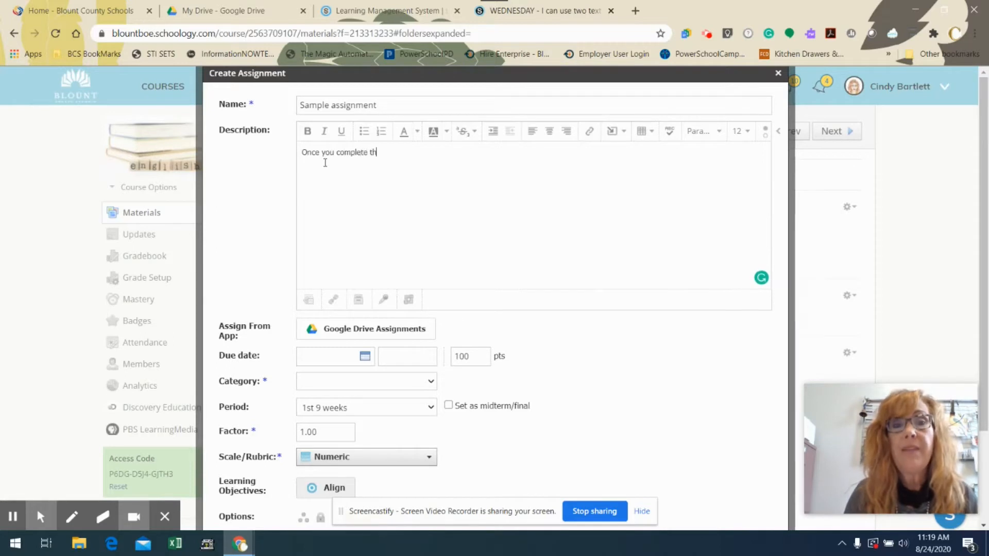
pyautogui.write('e documen')
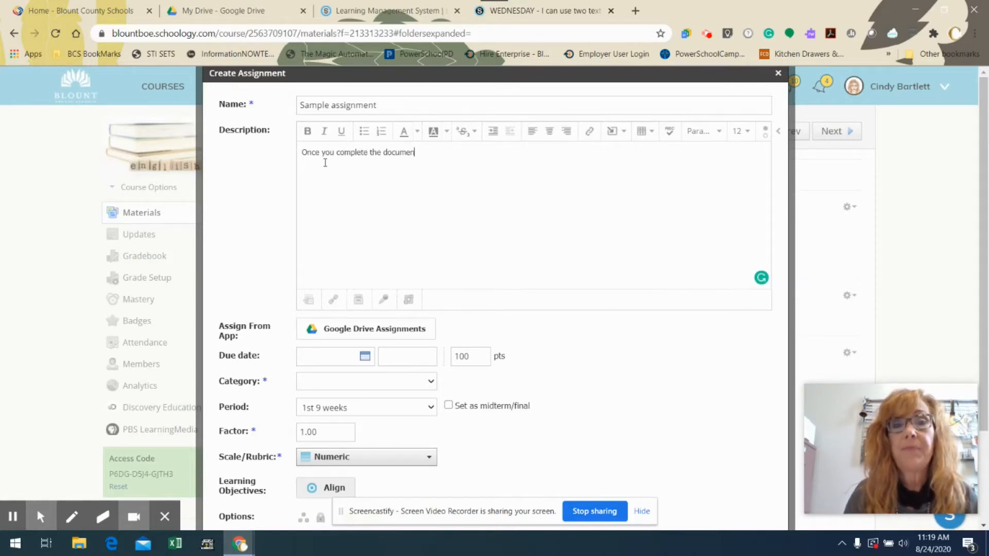
pyautogui.write('t, dlick ')
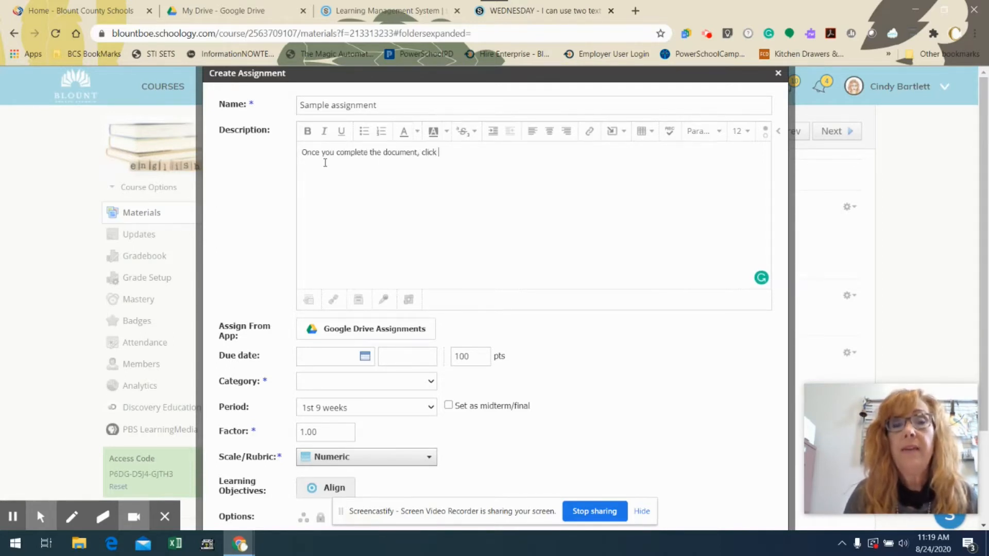
pyautogui.write('the submit sub')
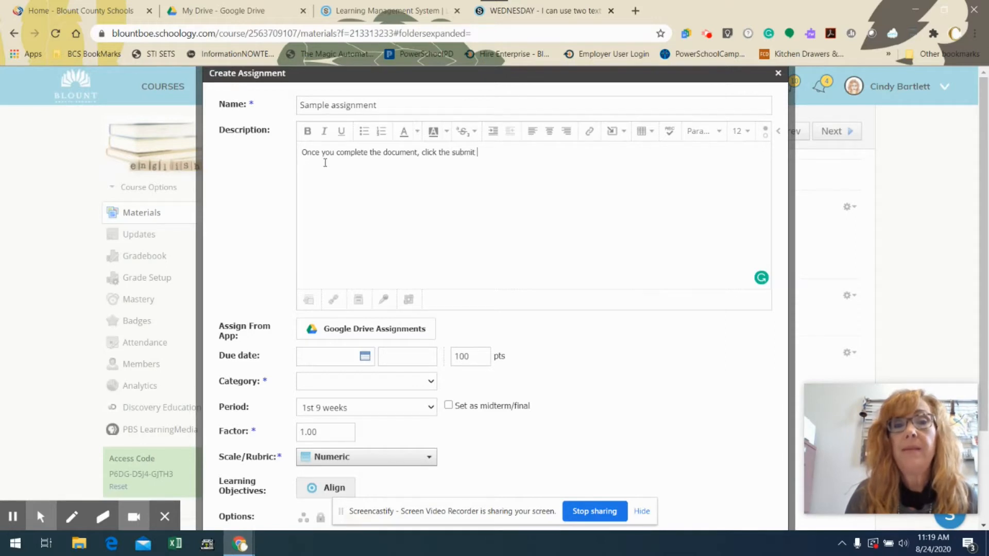
pyautogui.press('BackSpace')
pyautogui.press('BackSpace')
pyautogui.press('BackSpace')
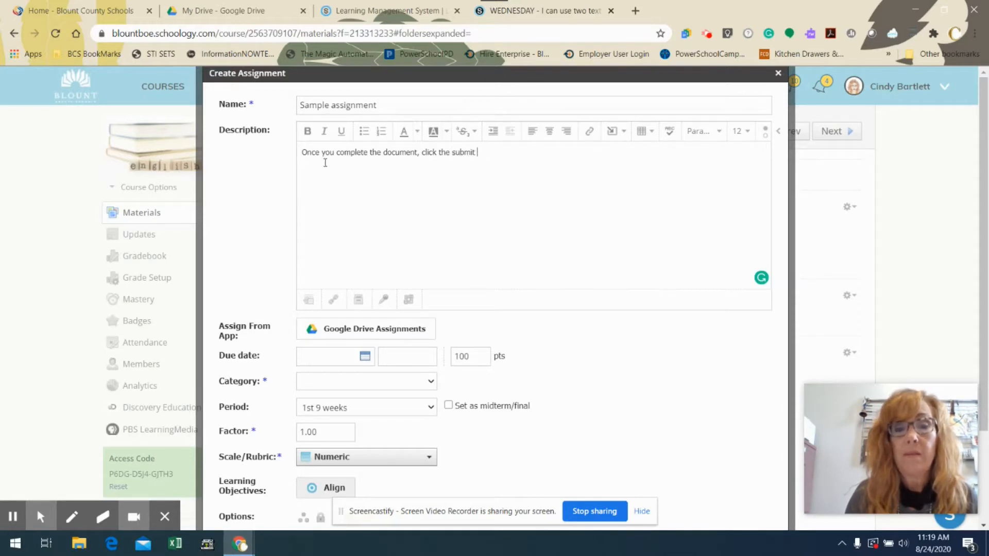
pyautogui.write('button to')
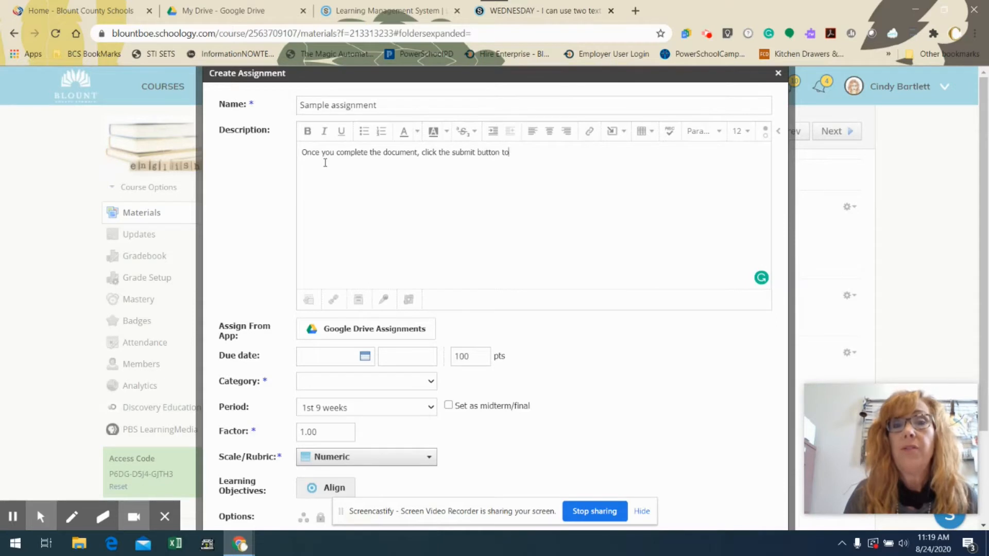
pyautogui.write(' turn your work.')
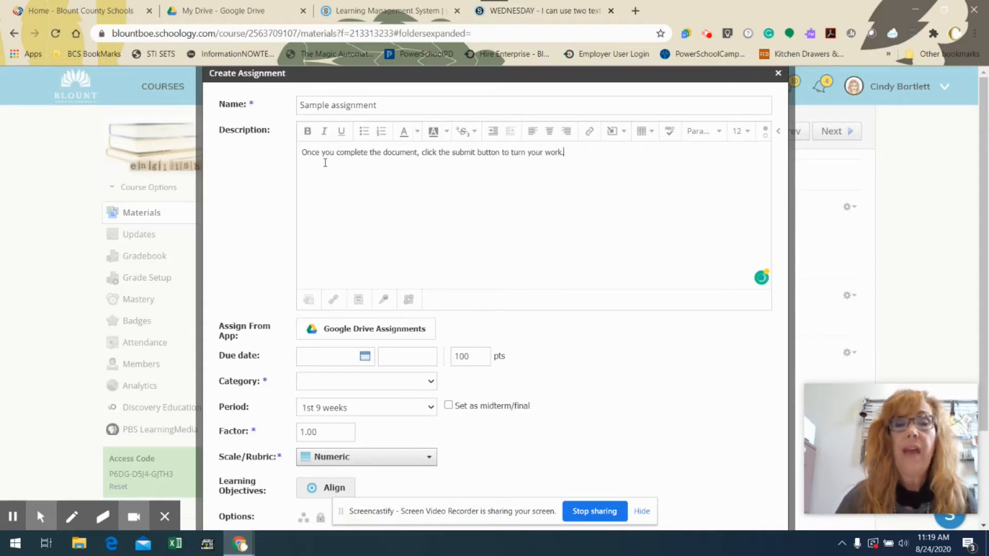
# - Attach the "Sample Assignment" document from Google Drive Assignments to the new assignment
pyautogui.click(388, 332)
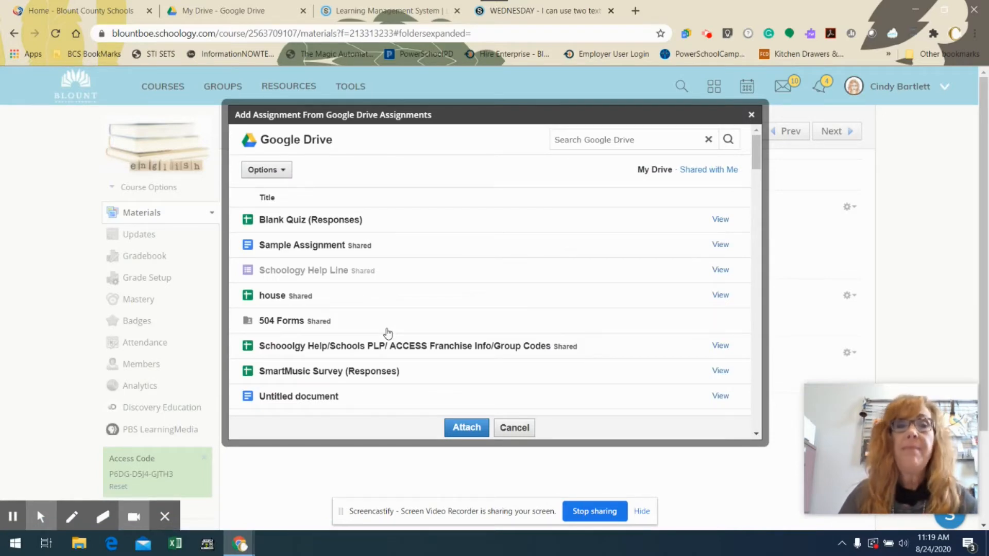
pyautogui.click(276, 247)
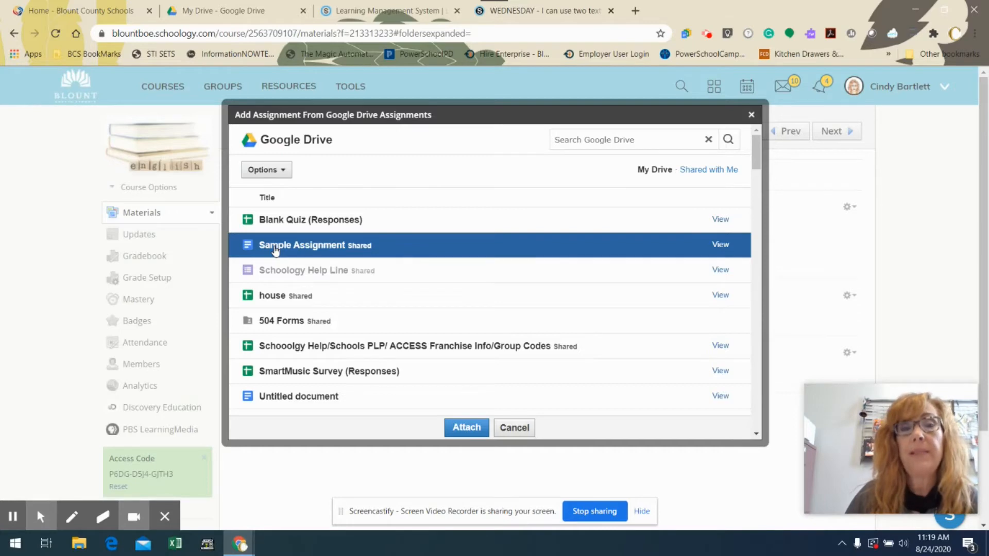
pyautogui.click(466, 428)
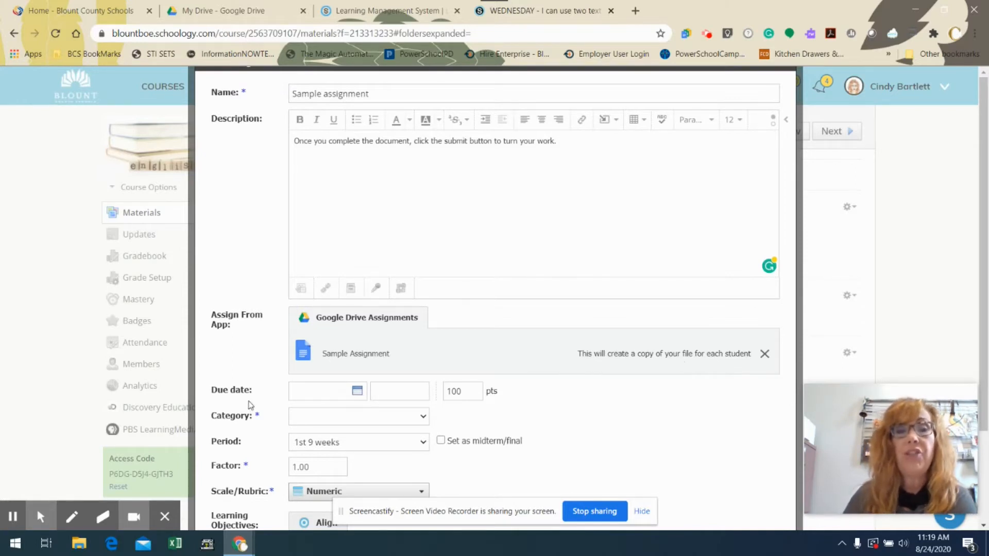
# - Set the assignment's due date to September 1, 2020
pyautogui.click(345, 397)
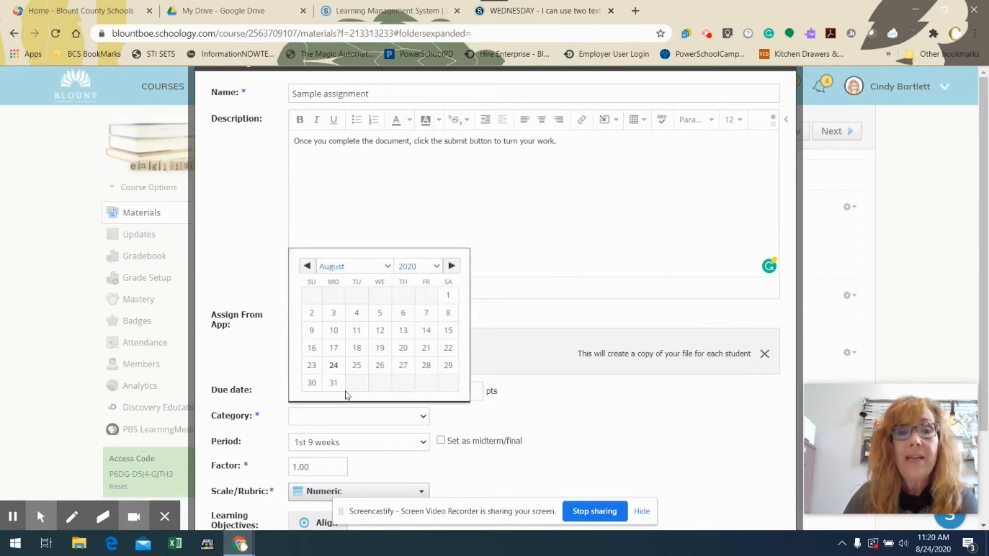
pyautogui.click(388, 266)
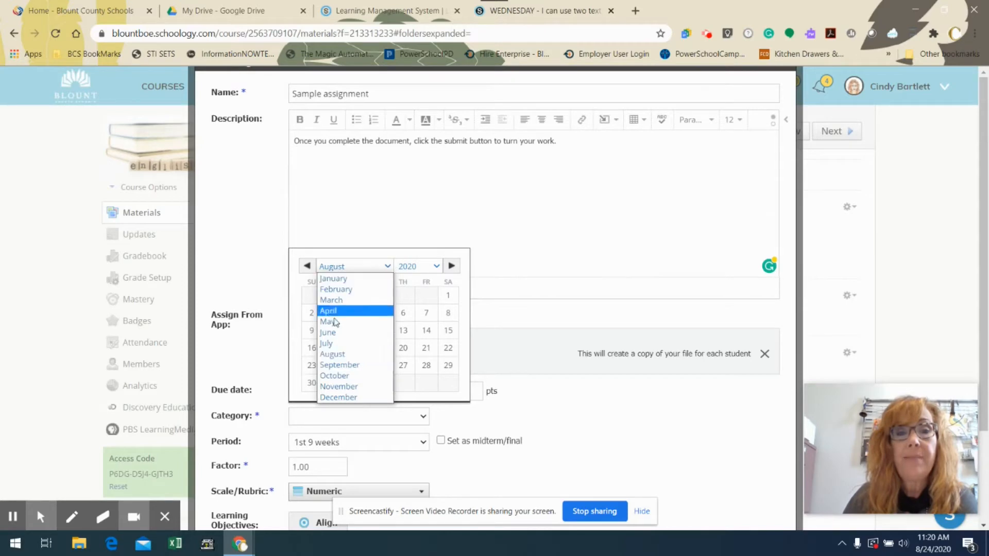
pyautogui.click(336, 366)
pyautogui.click(358, 296)
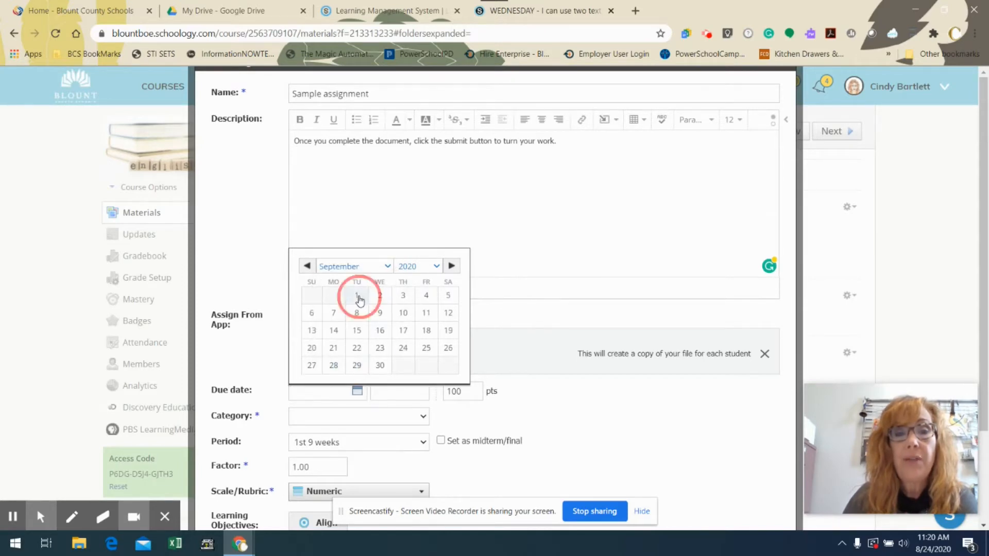
# - Set the grading category to Total Points and create the assignment
pyautogui.click(400, 417)
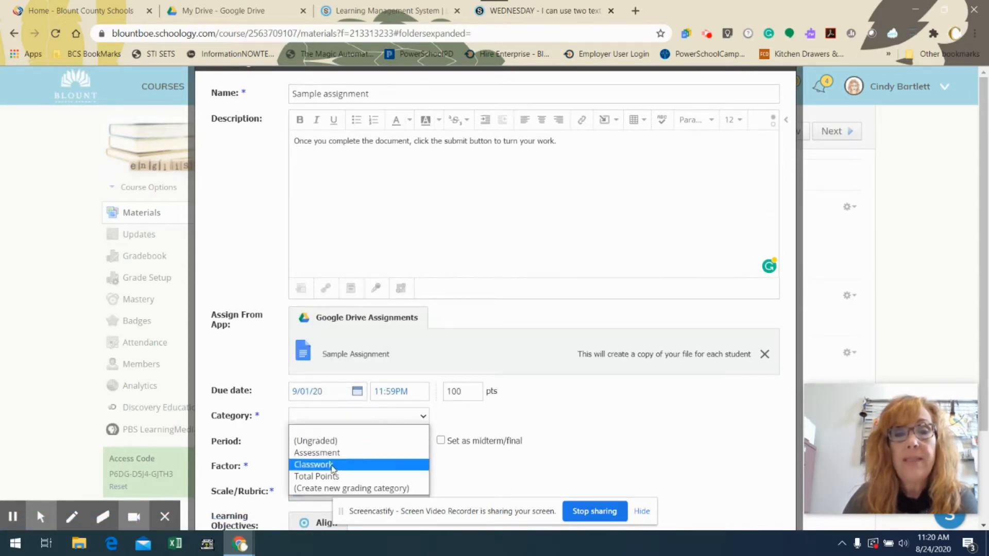
pyautogui.click(328, 482)
pyautogui.scroll(-3, 473, 470)
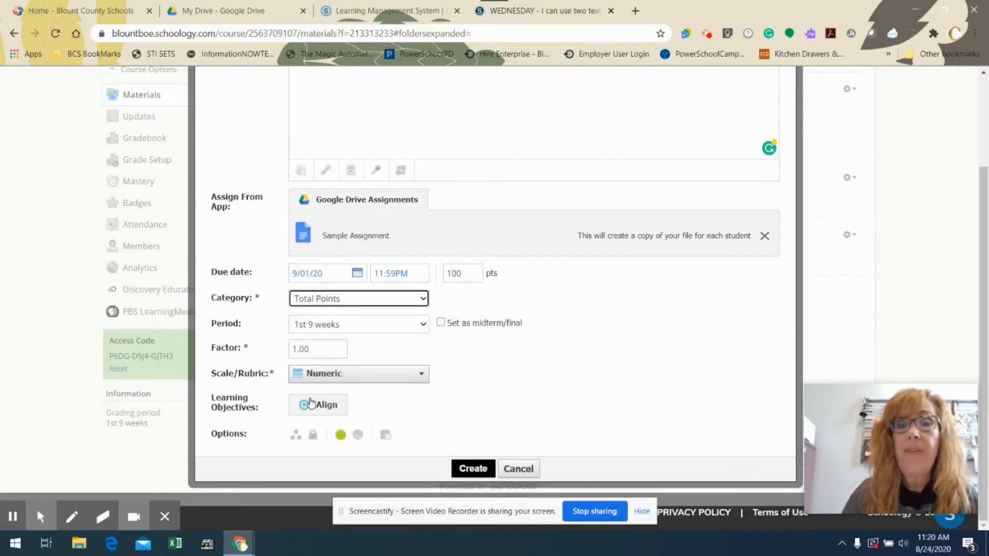
pyautogui.click(473, 469)
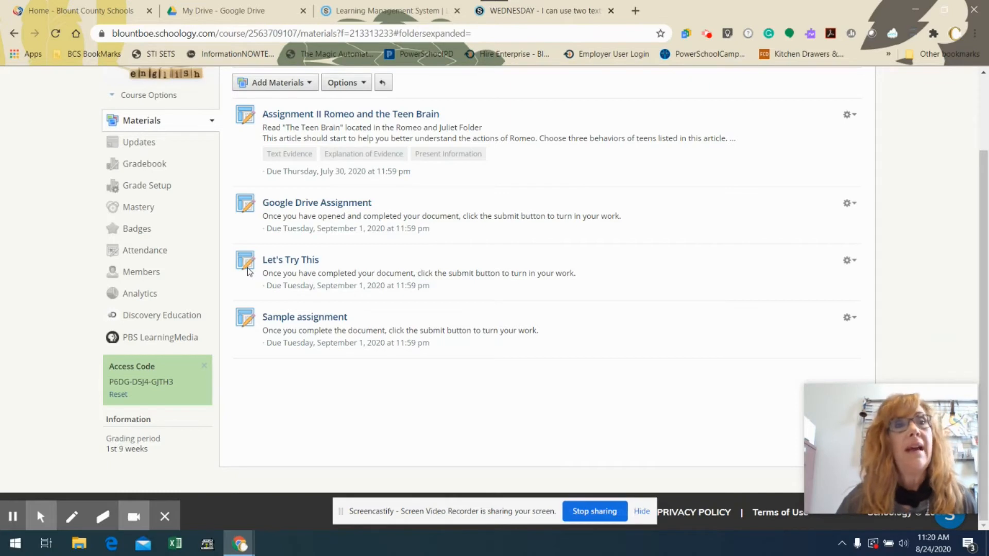
pyautogui.scroll(2, 248, 272)
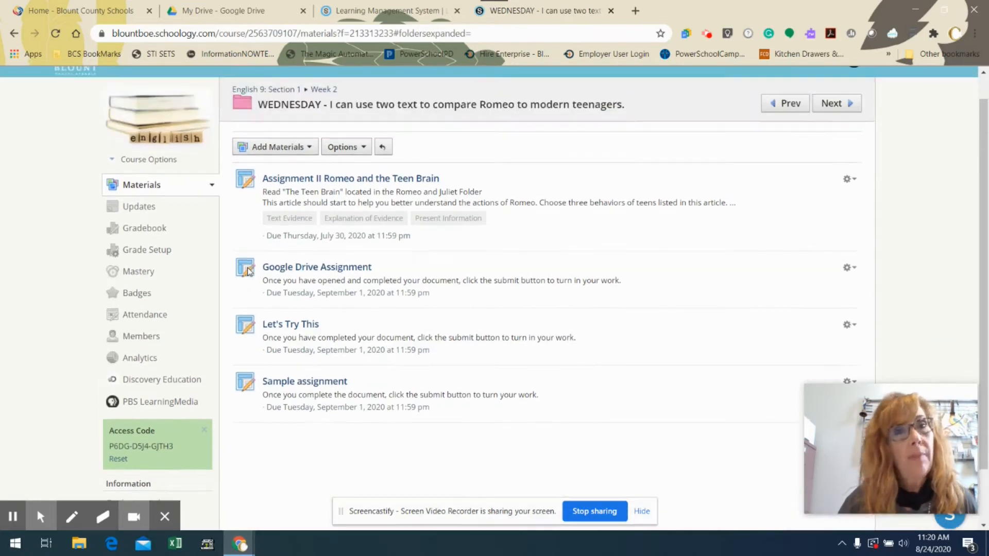
pyautogui.click(111, 161)
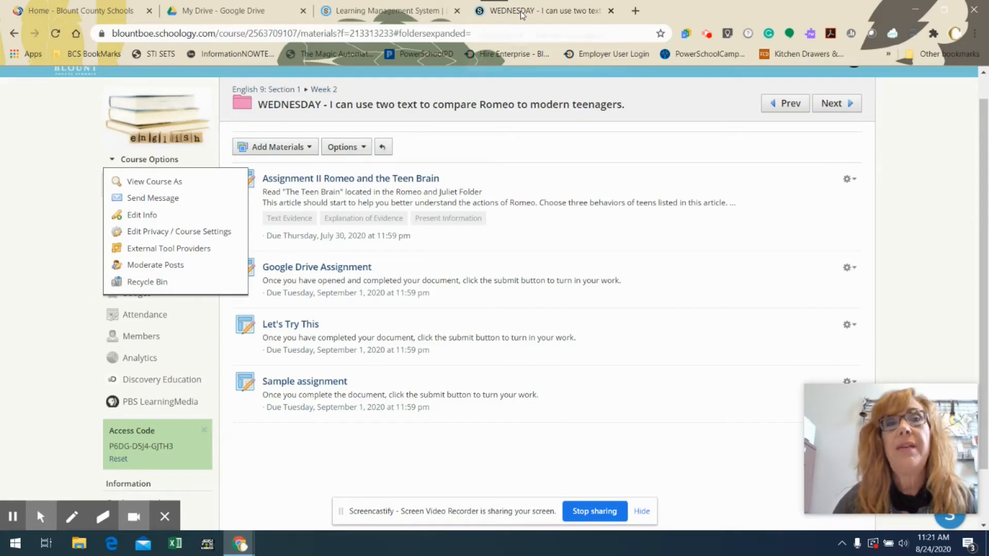
# - Log in to schoology.com with the prefilled student account, finding Hayden High School by its postal code
pyautogui.click(412, 11)
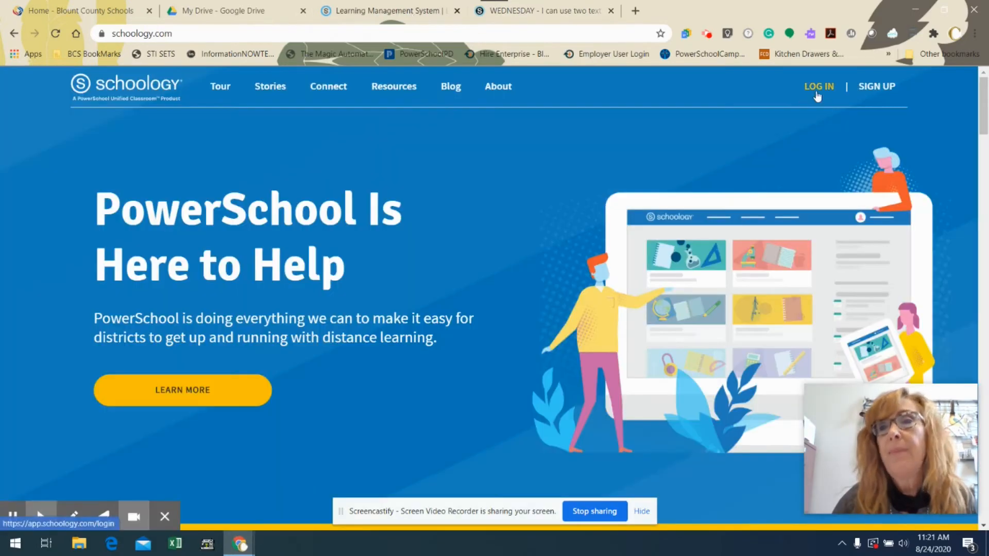
pyautogui.click(816, 92)
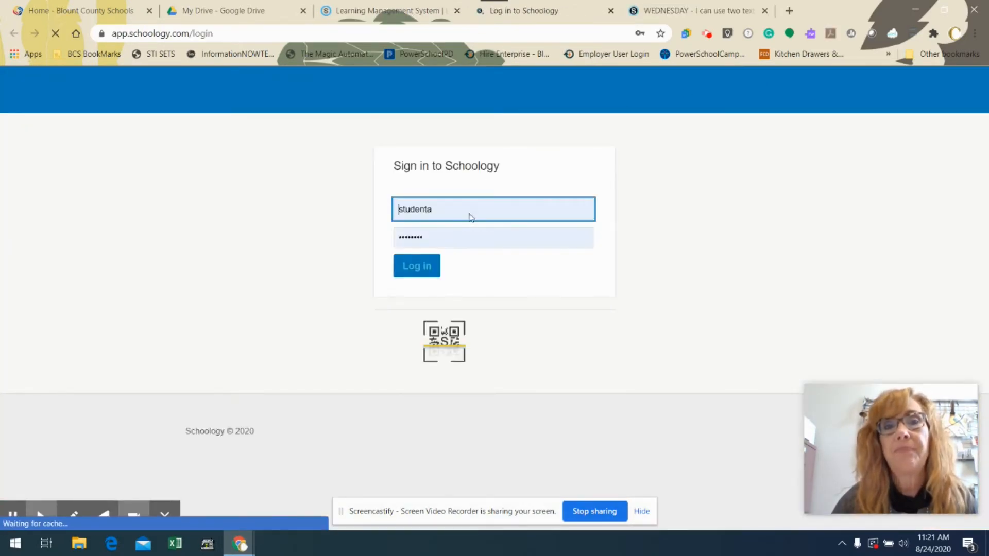
pyautogui.click(423, 270)
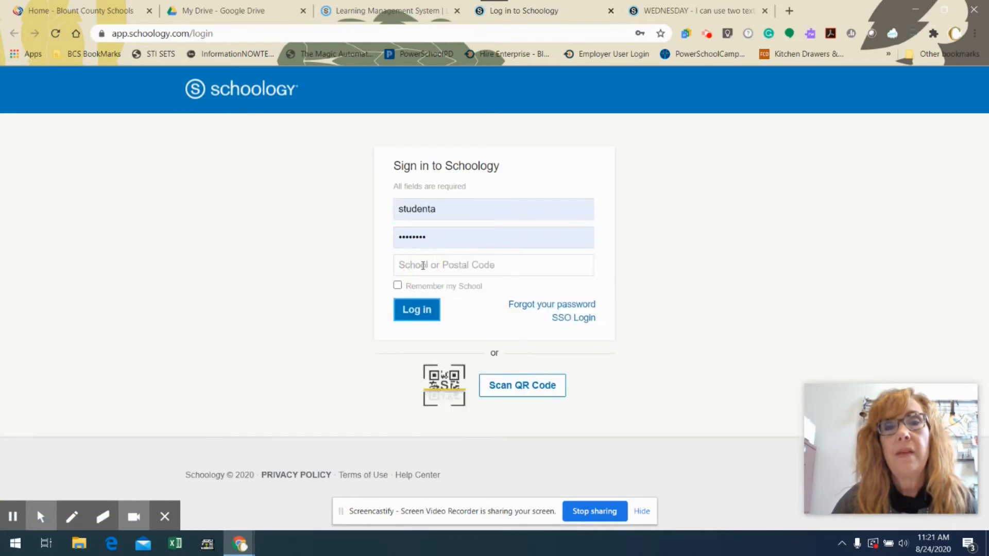
pyautogui.click(423, 265)
pyautogui.write('35079')
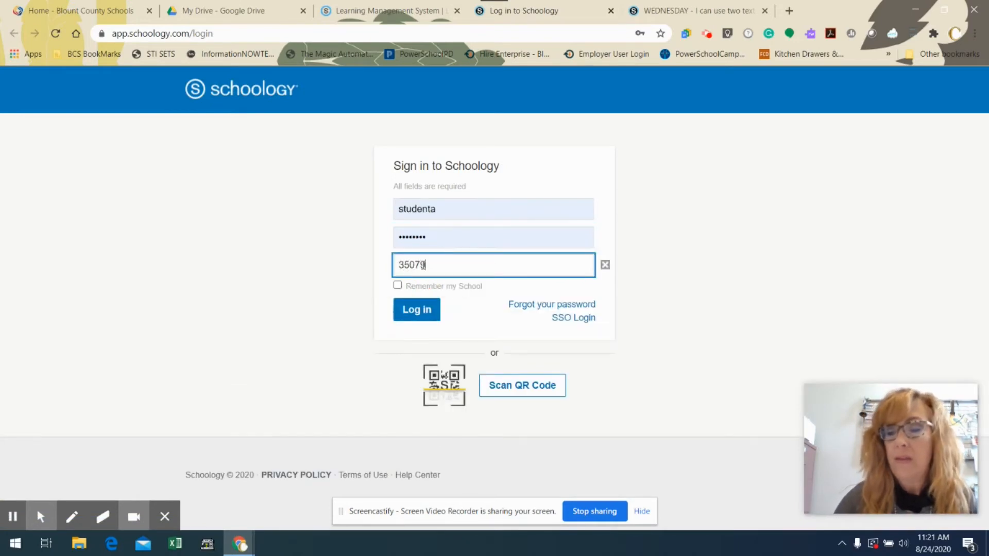
pyautogui.click(463, 292)
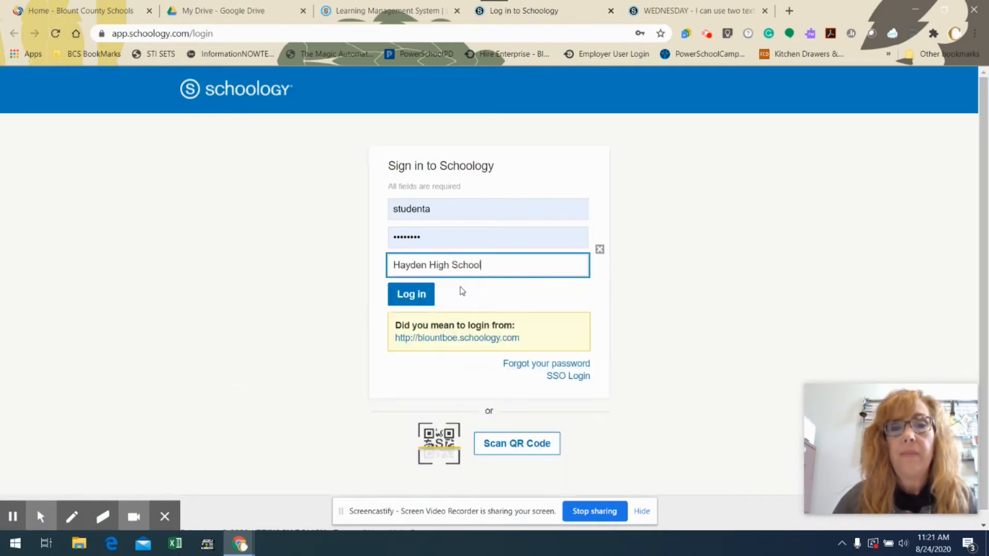
pyautogui.click(411, 296)
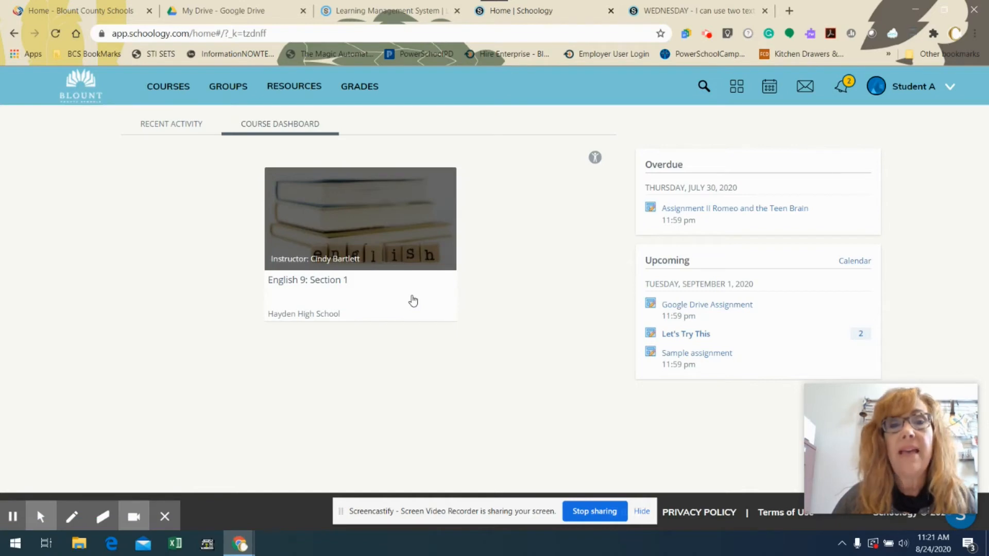
# - Open the Sample assignment in the Wednesday folder under Week 2 of English 9: Section 1
pyautogui.click(373, 251)
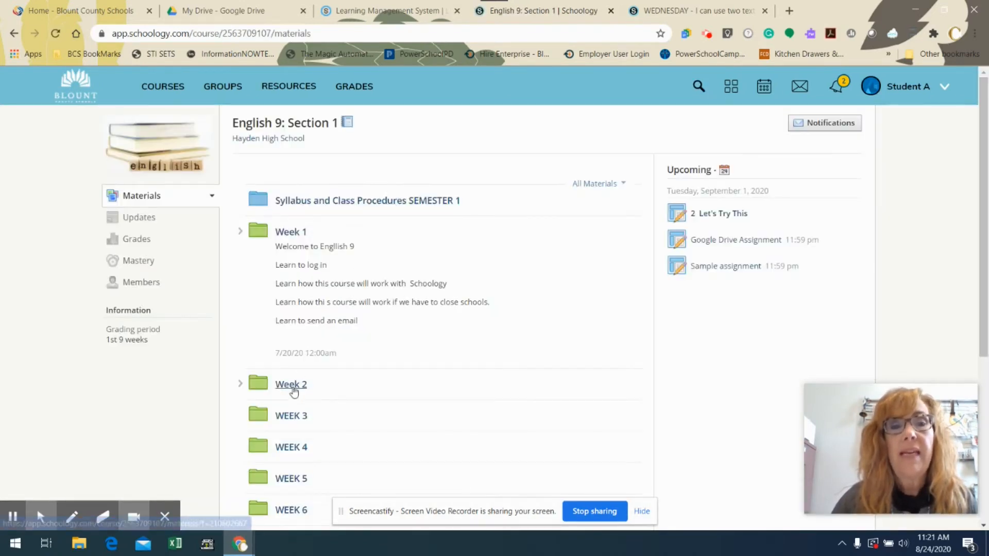
pyautogui.click(293, 385)
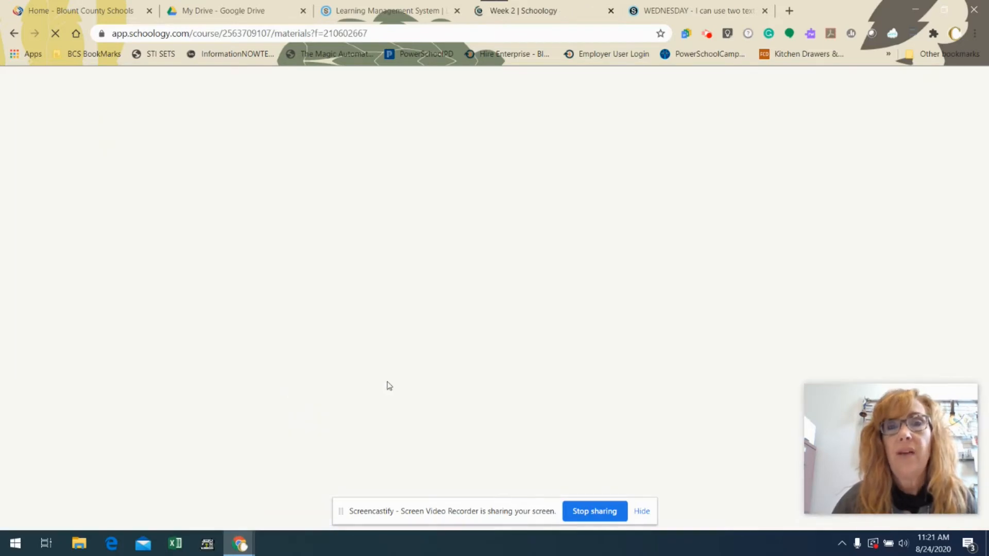
pyautogui.scroll(-2, 401, 369)
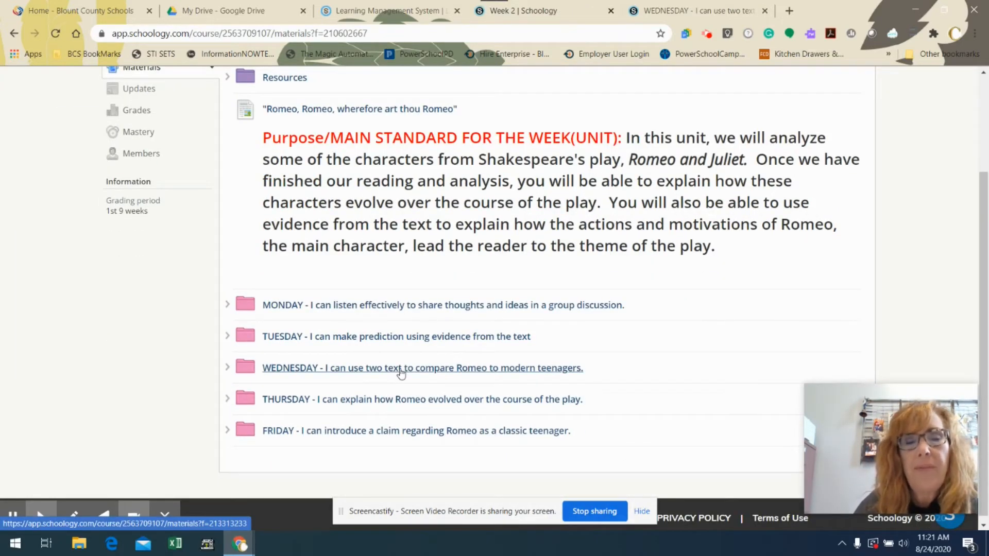
pyautogui.click(401, 369)
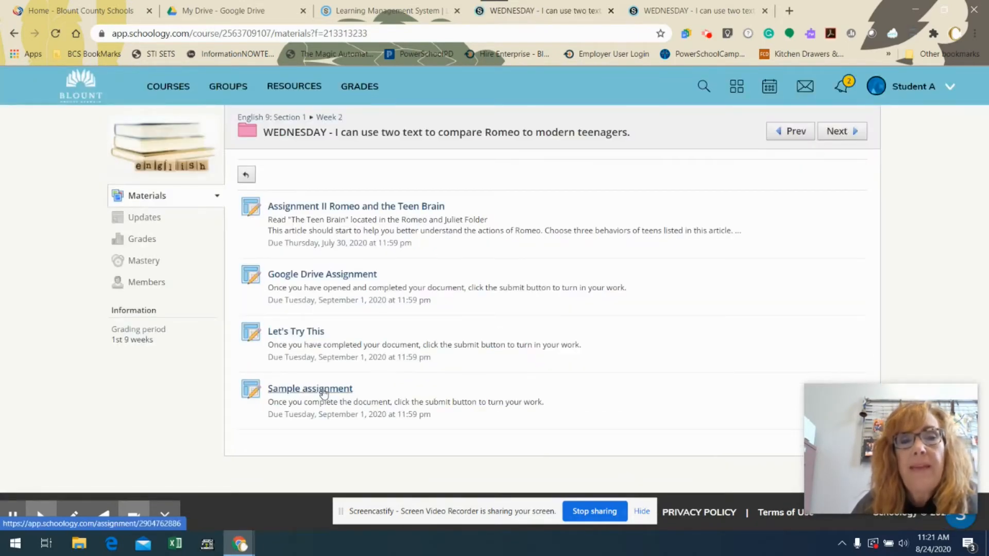
pyautogui.click(324, 390)
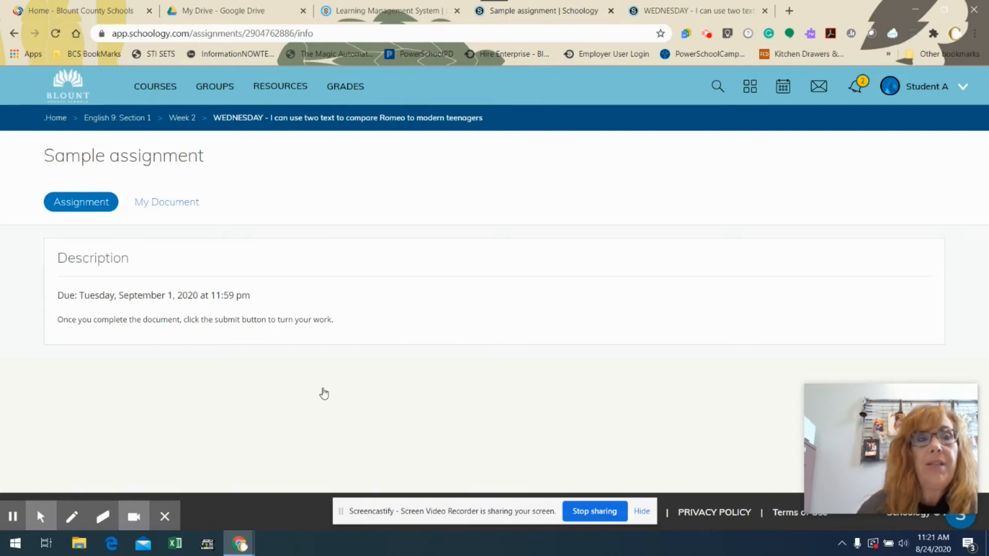
# - Open the student's copy of the assignment document and add the line "I have completed my assignment." below the instructions
pyautogui.click(170, 202)
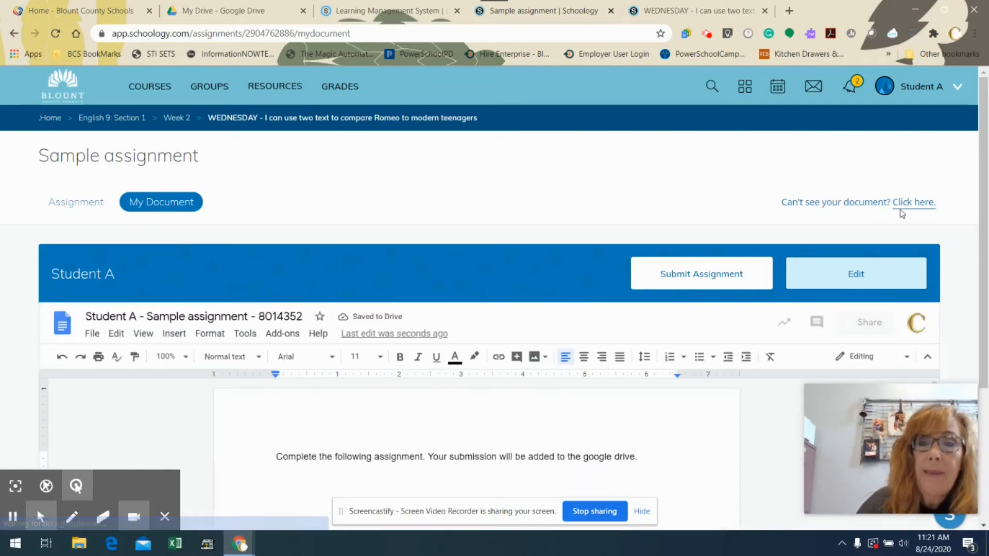
pyautogui.scroll(-2, 700, 426)
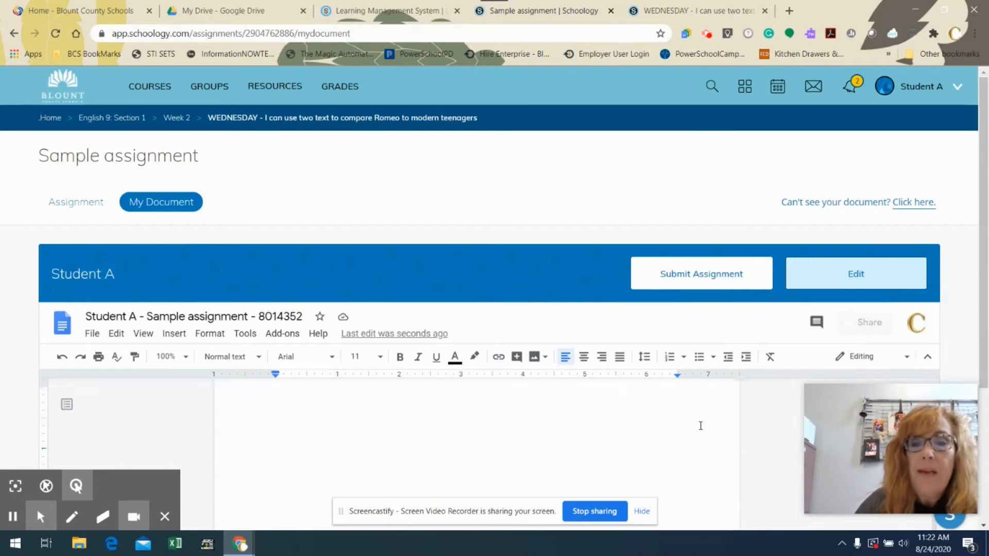
pyautogui.scroll(2, 700, 425)
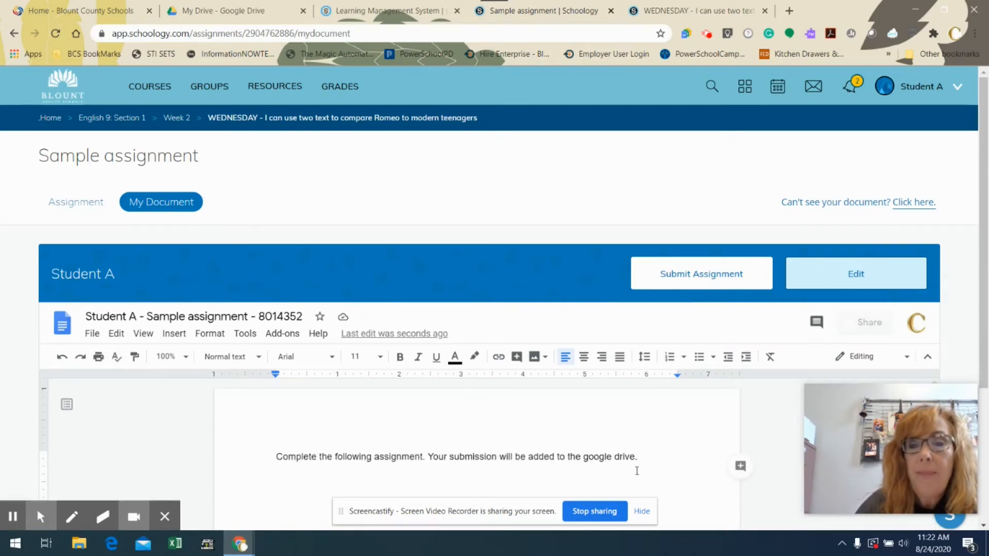
pyautogui.scroll(-2, 644, 465)
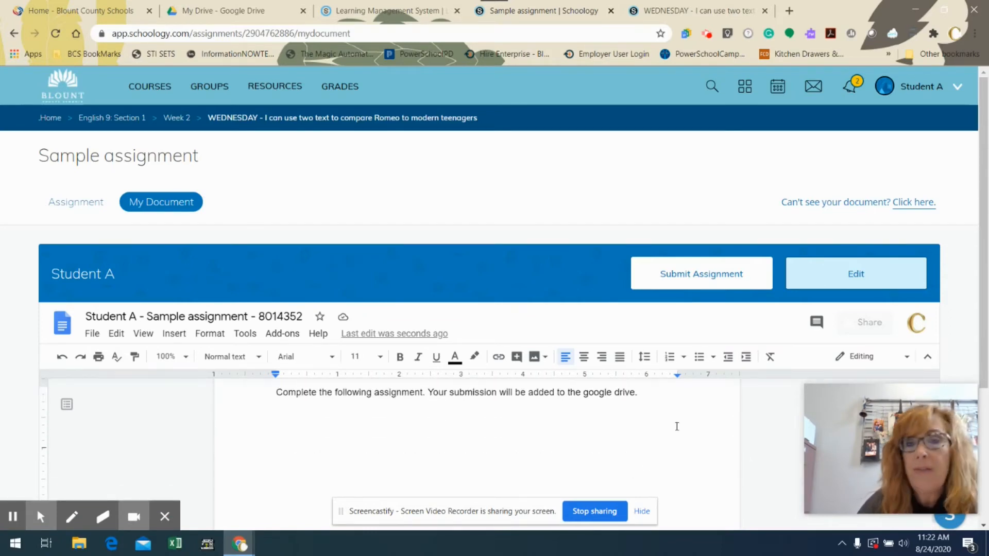
pyautogui.click(657, 400)
pyautogui.press('Return')
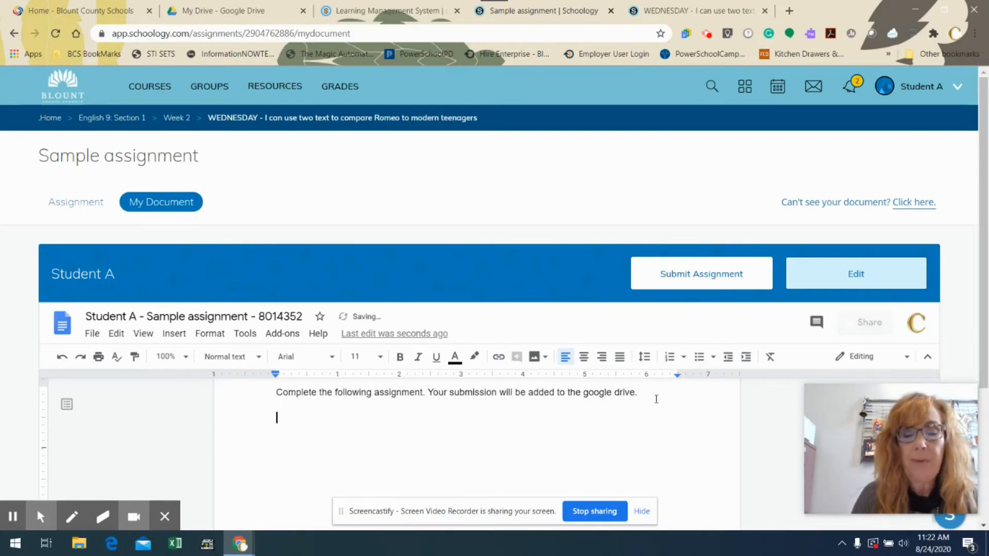
pyautogui.write('I have co')
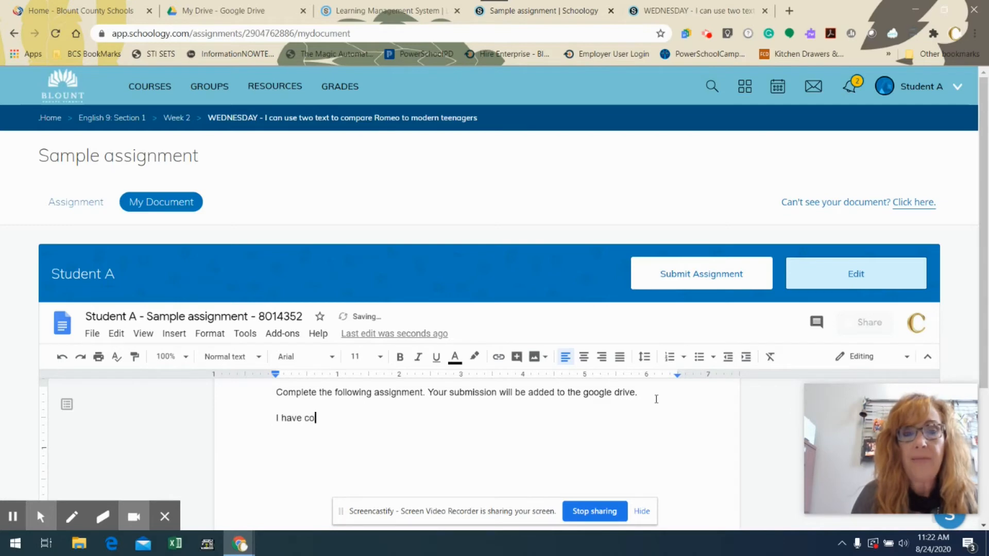
pyautogui.write('mpleted my assignment.')
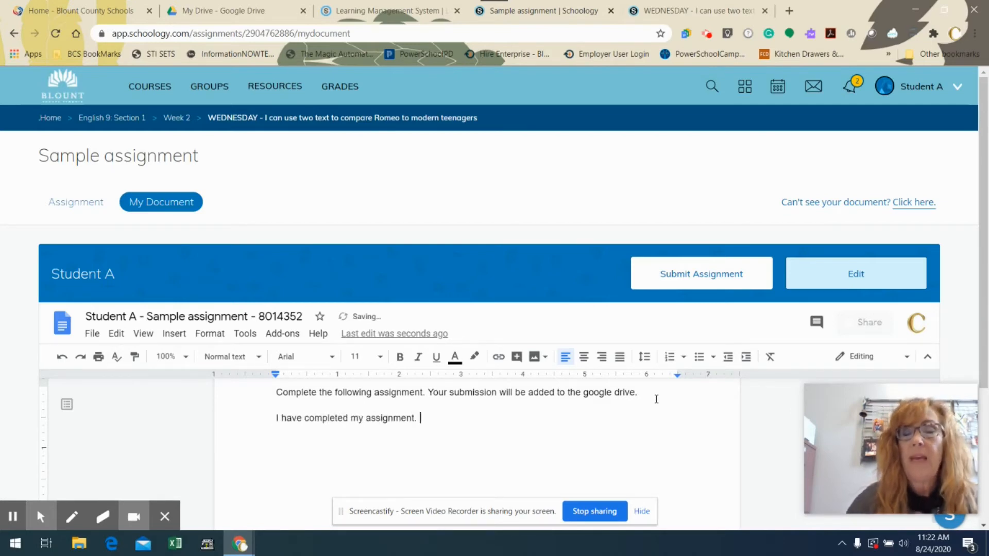
# - Submit the Sample assignment as the student and confirm the submission
pyautogui.click(730, 270)
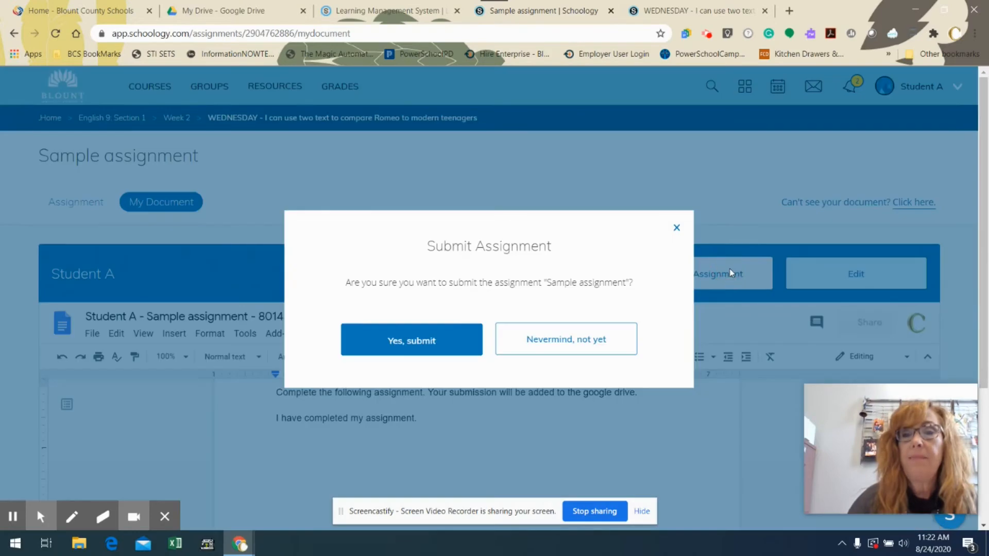
pyautogui.click(406, 344)
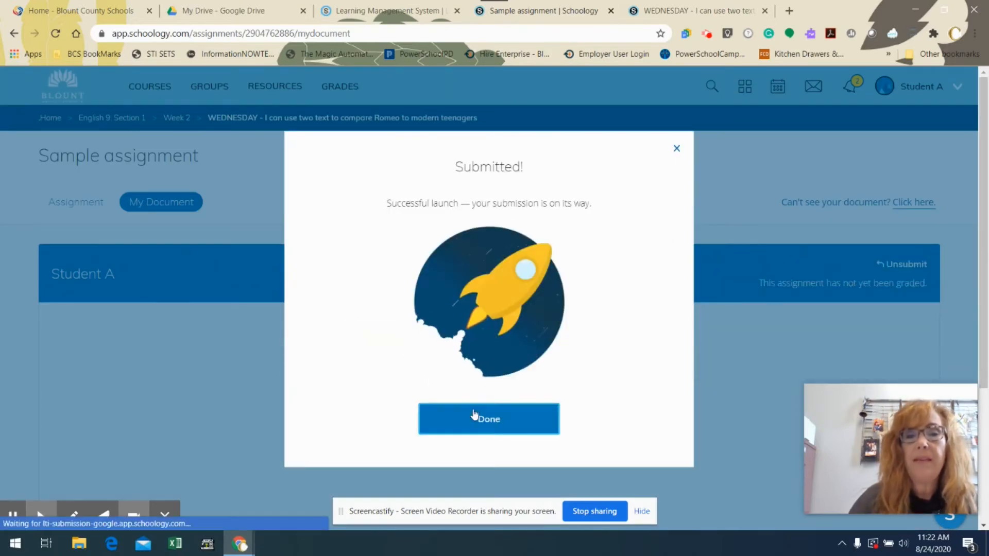
pyautogui.click(478, 418)
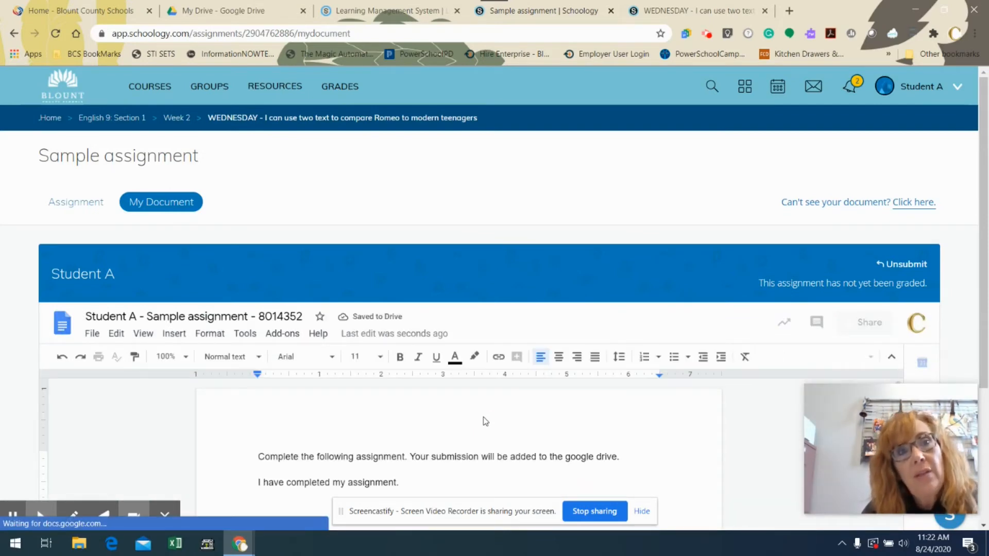
pyautogui.click(387, 13)
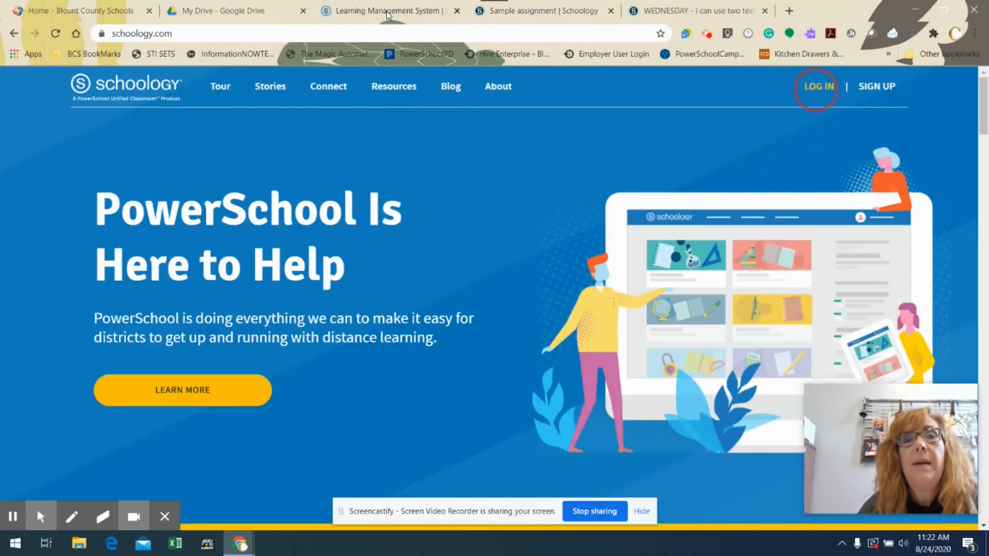
pyautogui.click(519, 14)
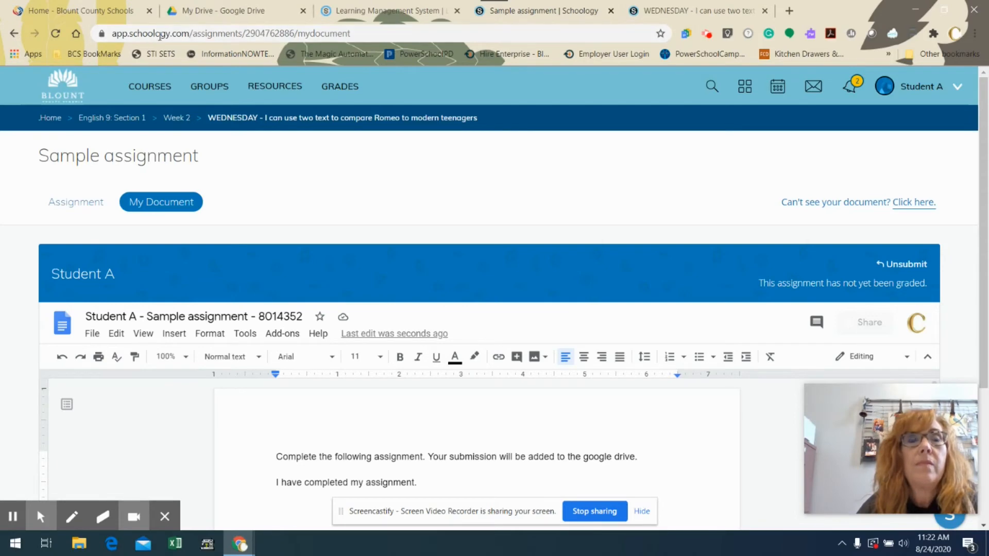
# - In Google Drive, open the student's submitted document from the newest Sample assignment folder in the English 9 Section 1 folder of Schoology Google Drive Assignments
pyautogui.click(240, 13)
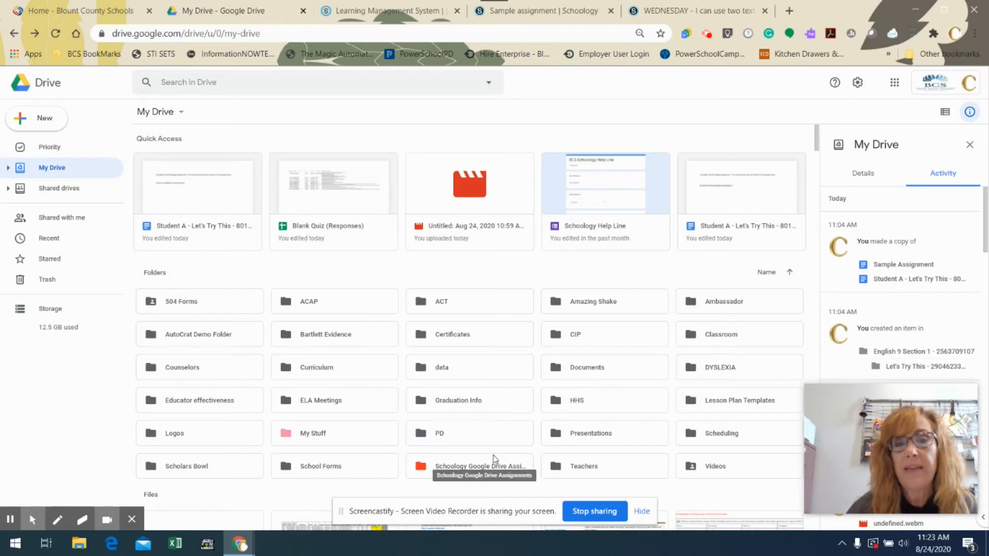
pyautogui.doubleClick(450, 466)
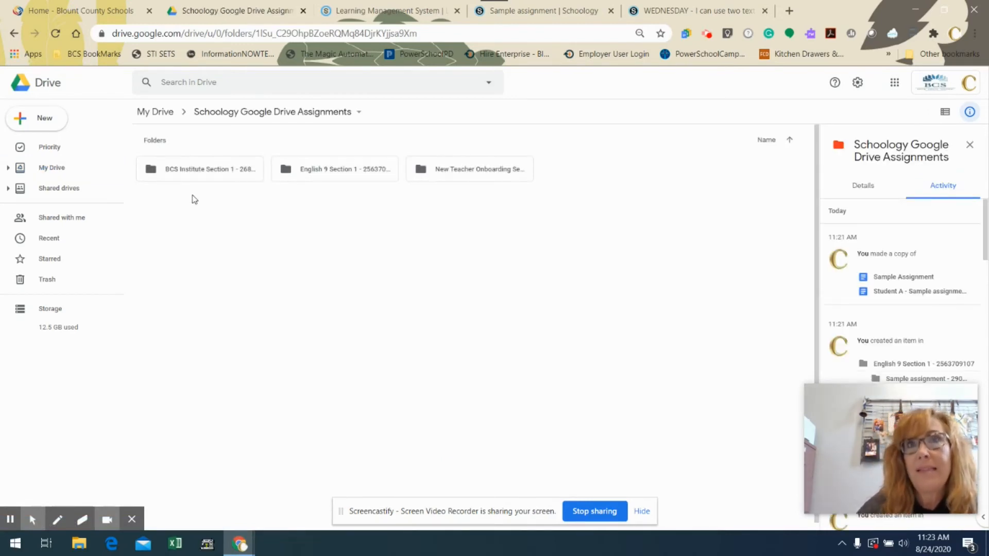
pyautogui.click(320, 171)
pyautogui.doubleClick(320, 171)
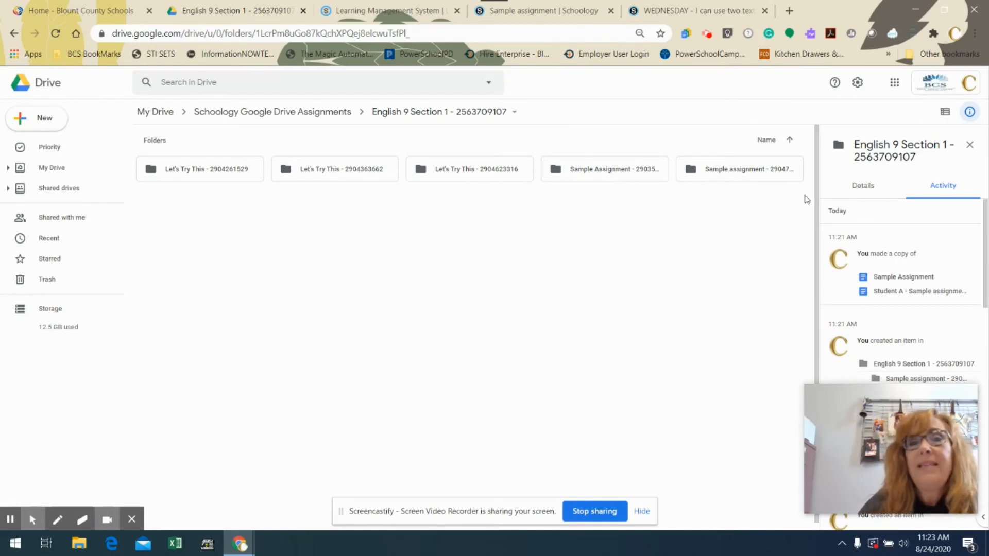
pyautogui.click(722, 173)
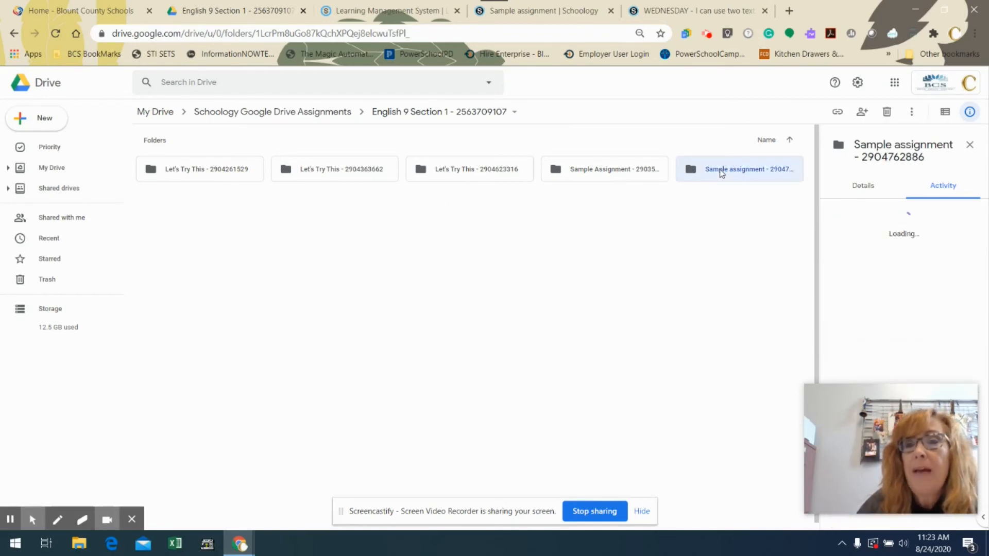
pyautogui.doubleClick(722, 171)
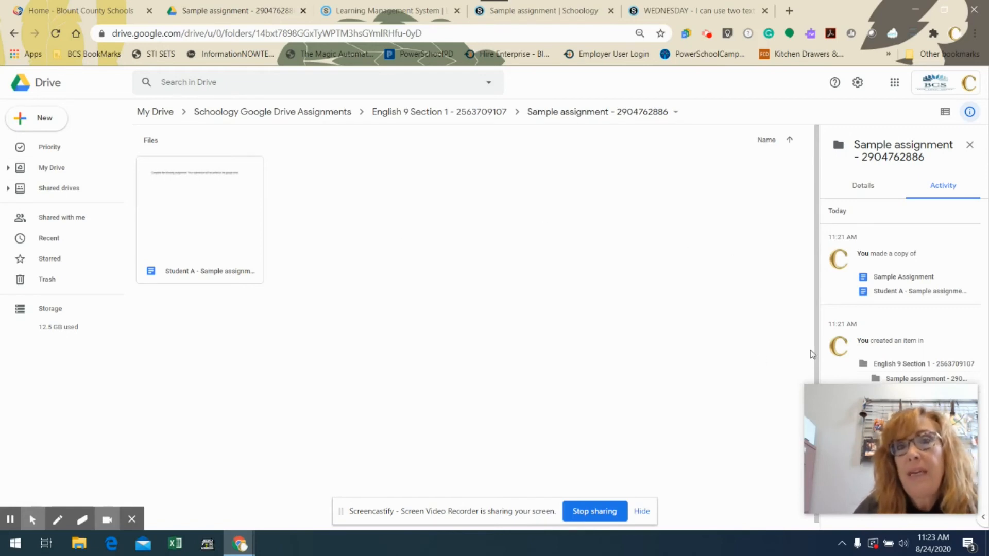
pyautogui.click(223, 223)
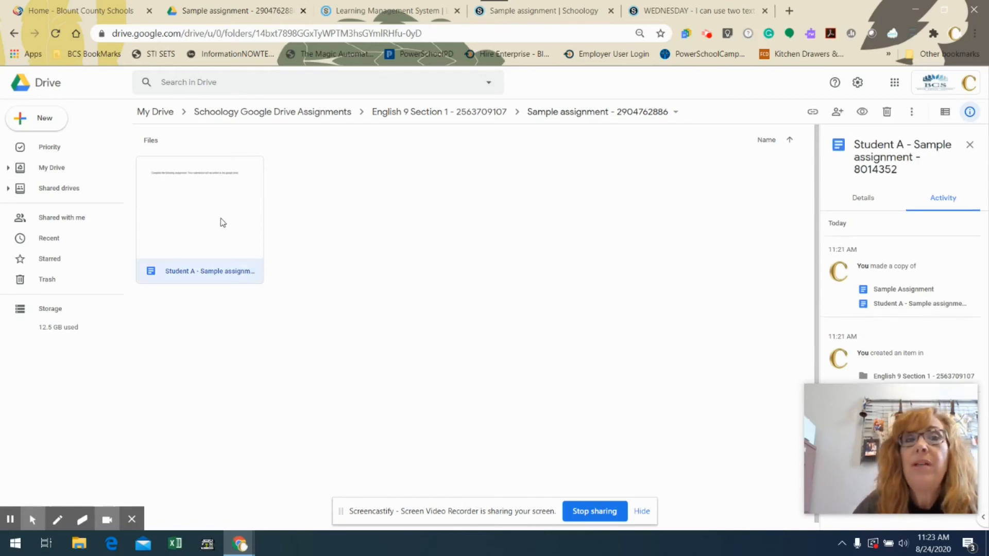
pyautogui.doubleClick(223, 223)
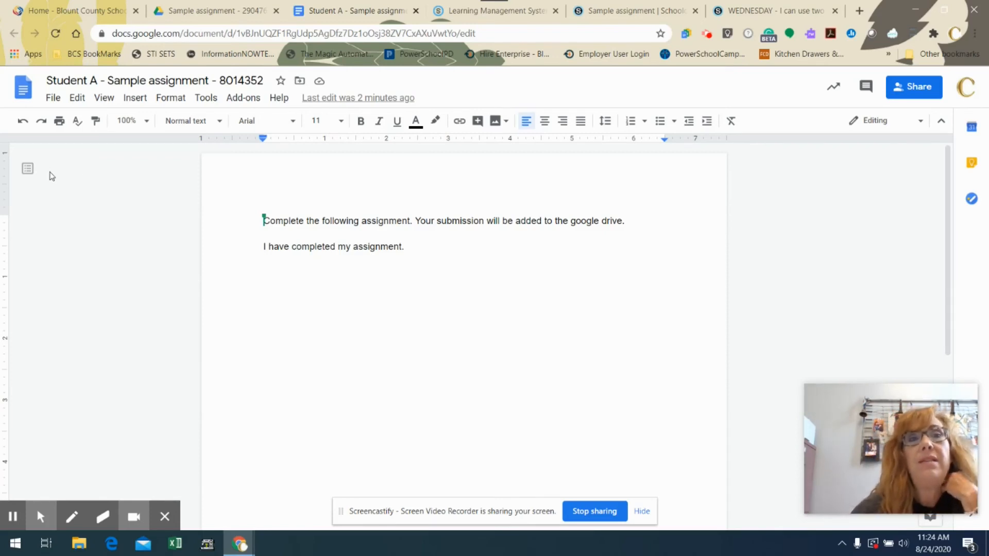
# - Search the web for "blountboe,schoology" and open the Schoology page of the Blount County Schools website
pyautogui.click(183, 34)
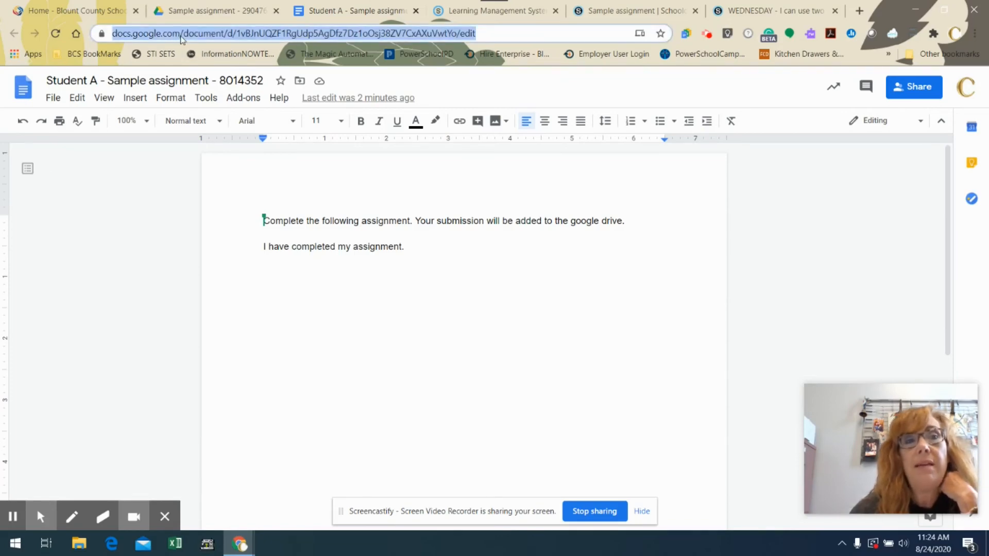
pyautogui.write('blount')
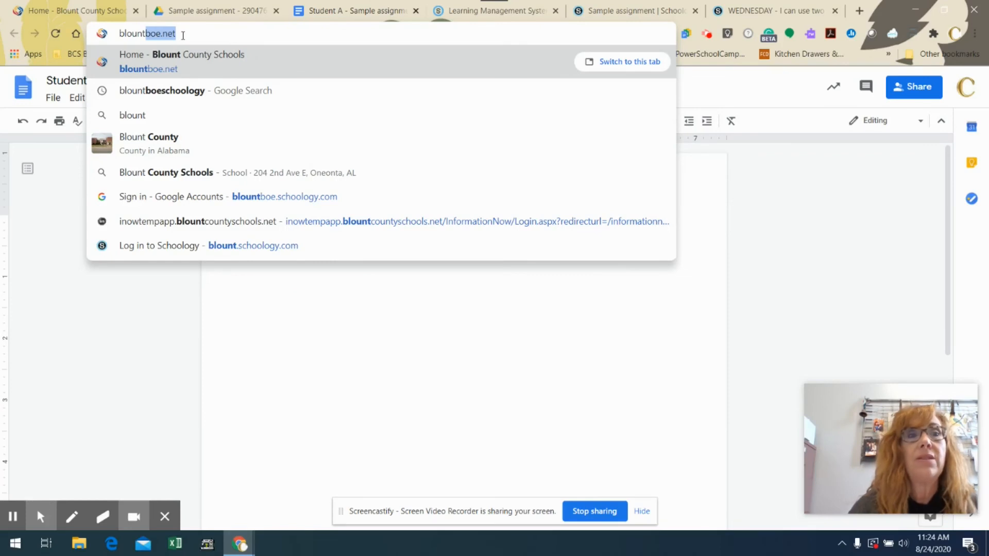
pyautogui.write('boe.school')
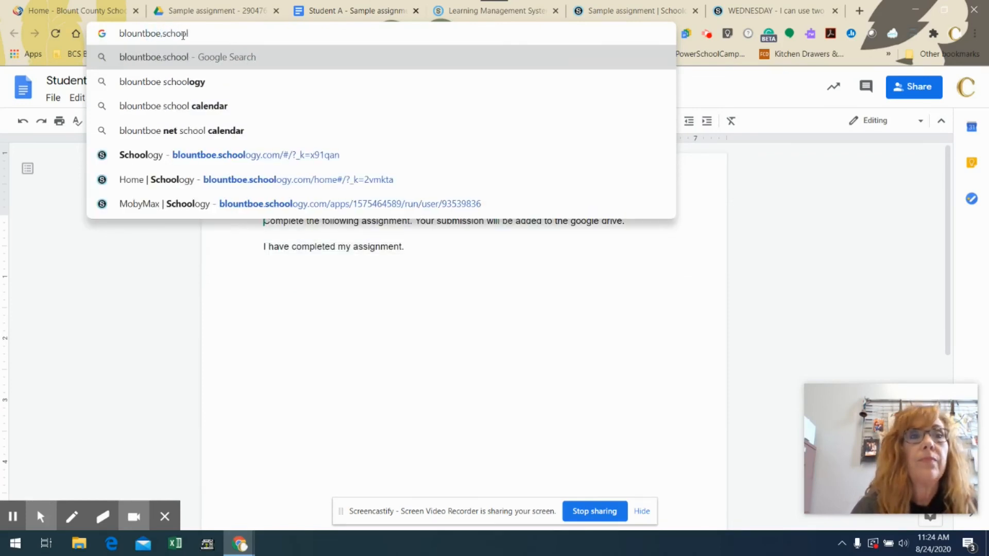
pyautogui.write('ogy')
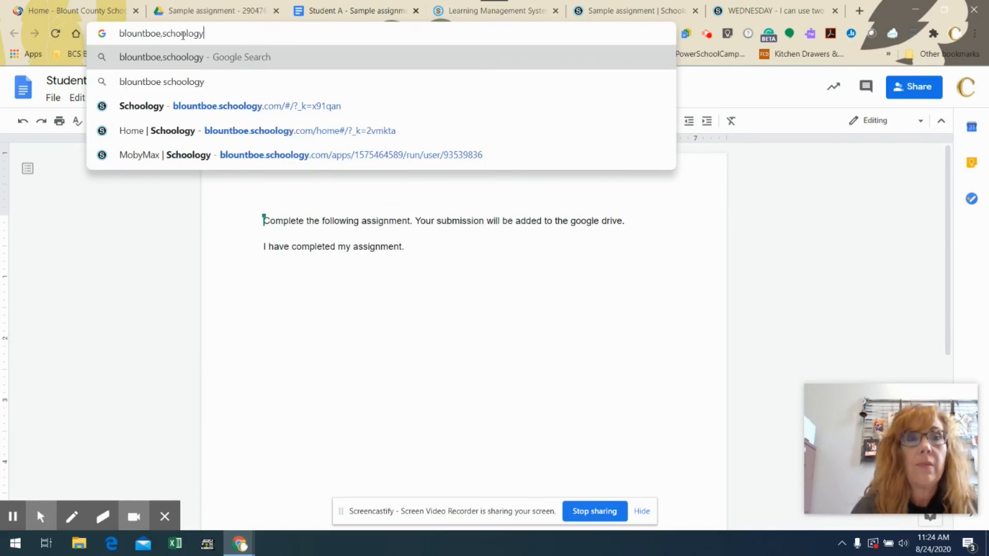
pyautogui.press('Return')
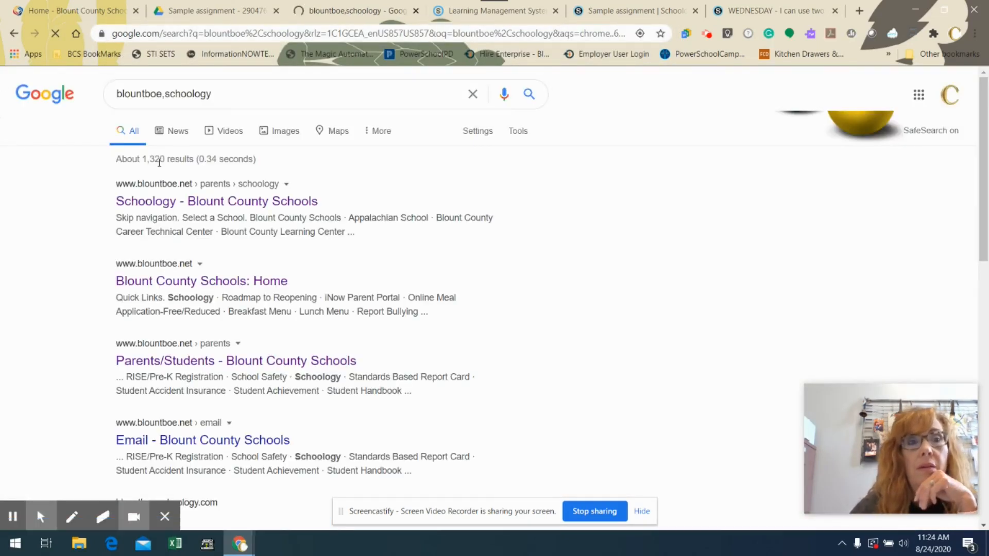
pyautogui.click(170, 202)
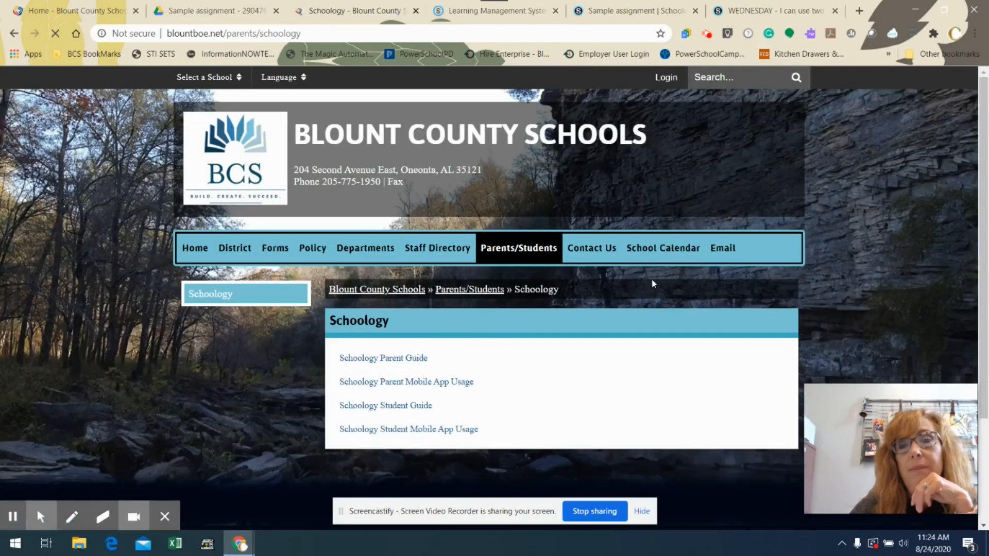
pyautogui.moveTo(502, 257)
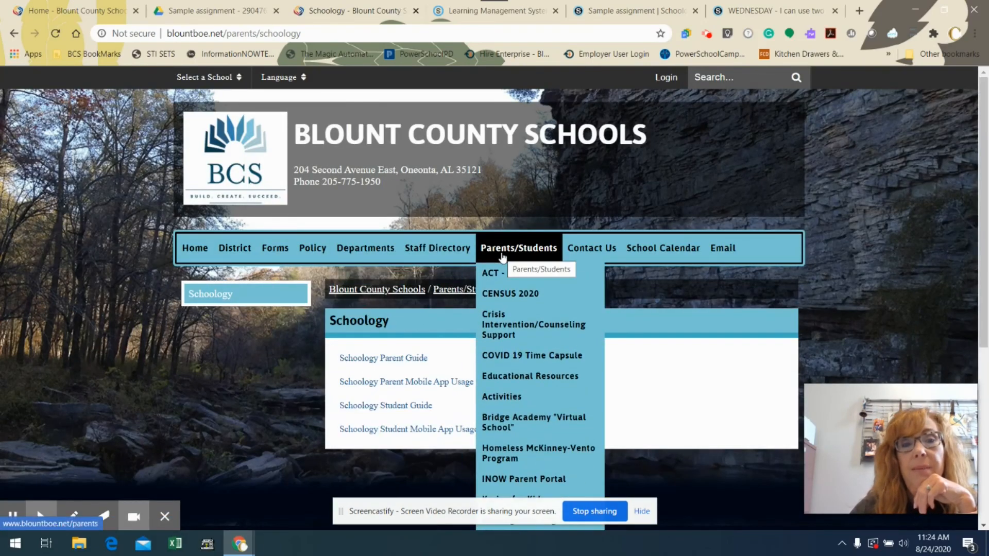
pyautogui.click(408, 362)
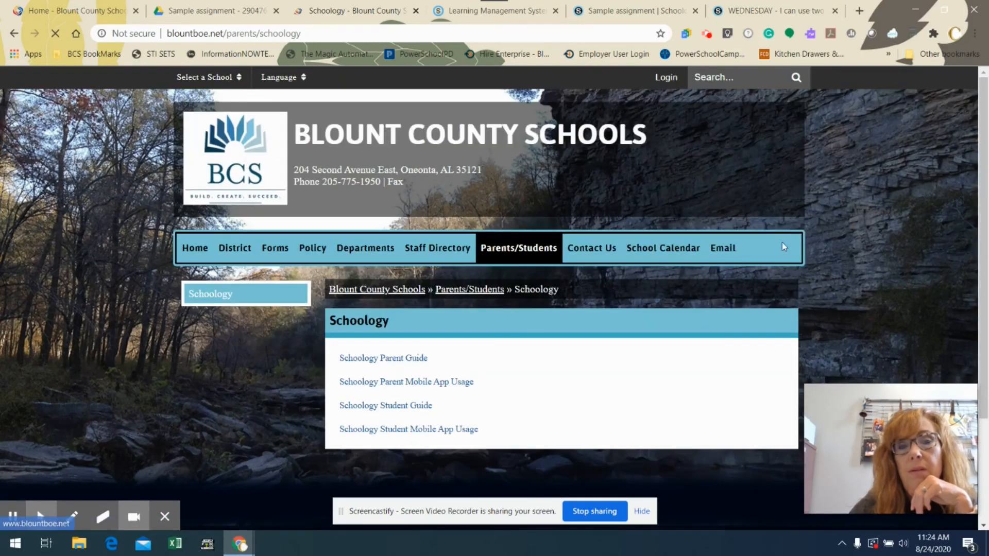
# - Go to the Blount County Schools home page and open Schoology with the teacher account from there
pyautogui.click(195, 248)
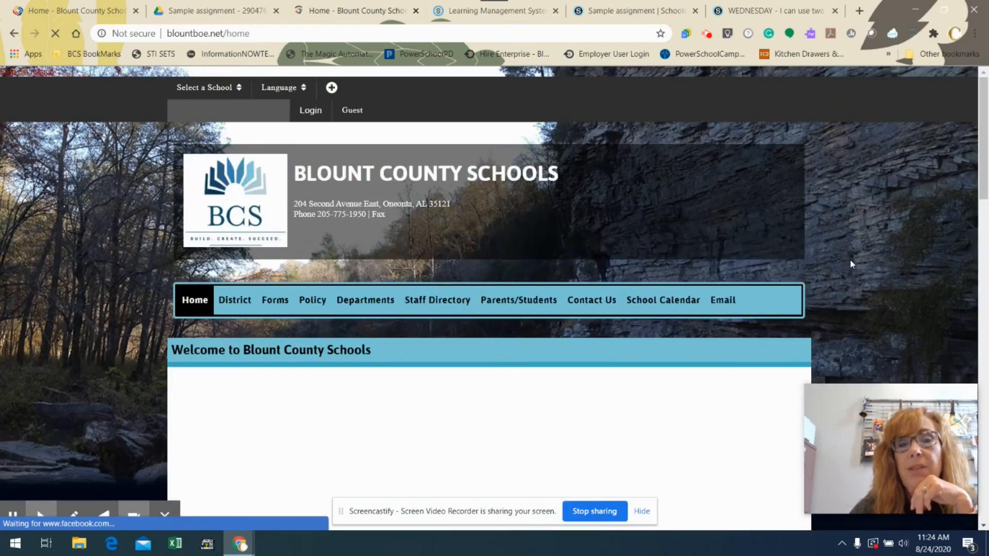
pyautogui.scroll(-2, 850, 264)
pyautogui.click(657, 289)
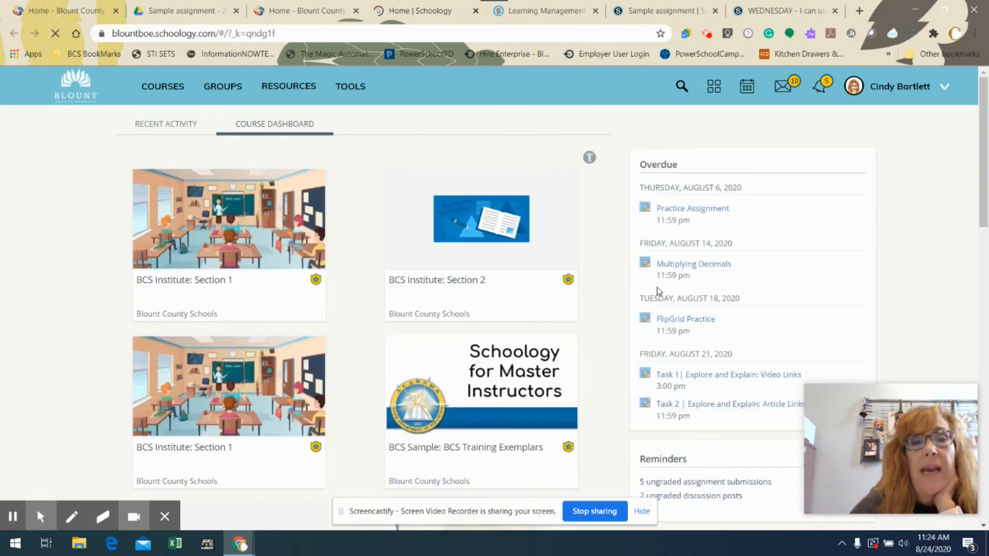
# - Open the gradebook of the English 9: Section 1 course
pyautogui.scroll(-4, 562, 307)
pyautogui.scroll(-3, 562, 307)
pyautogui.click(509, 256)
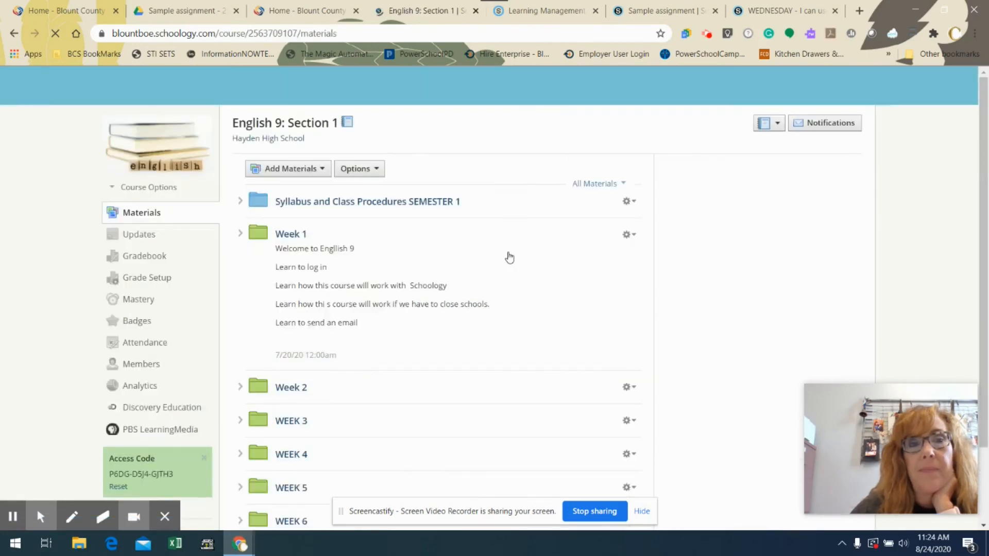
pyautogui.click(149, 257)
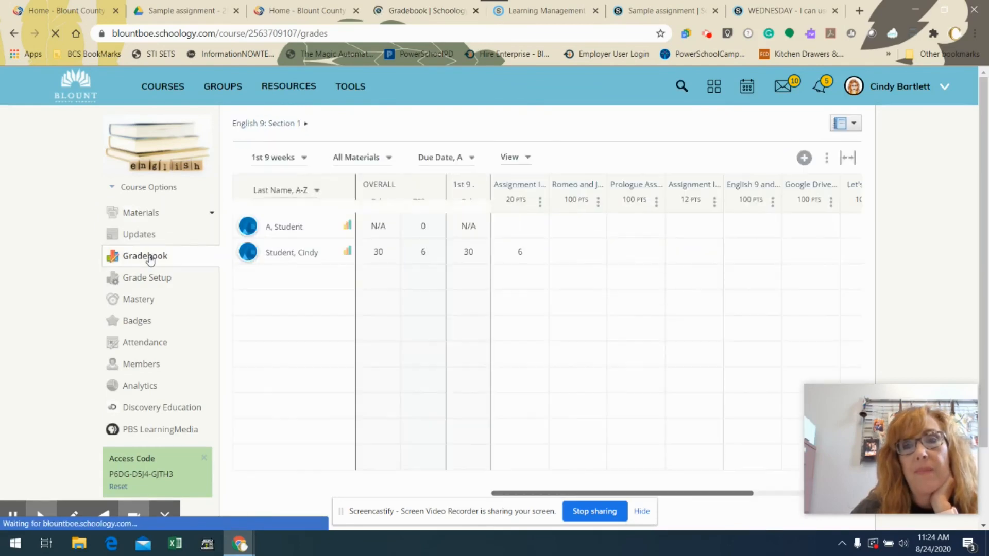
# - Enter a grade of 89 for Student A on the Sample assignment
pyautogui.moveTo(693, 496); pyautogui.dragTo(802, 496)
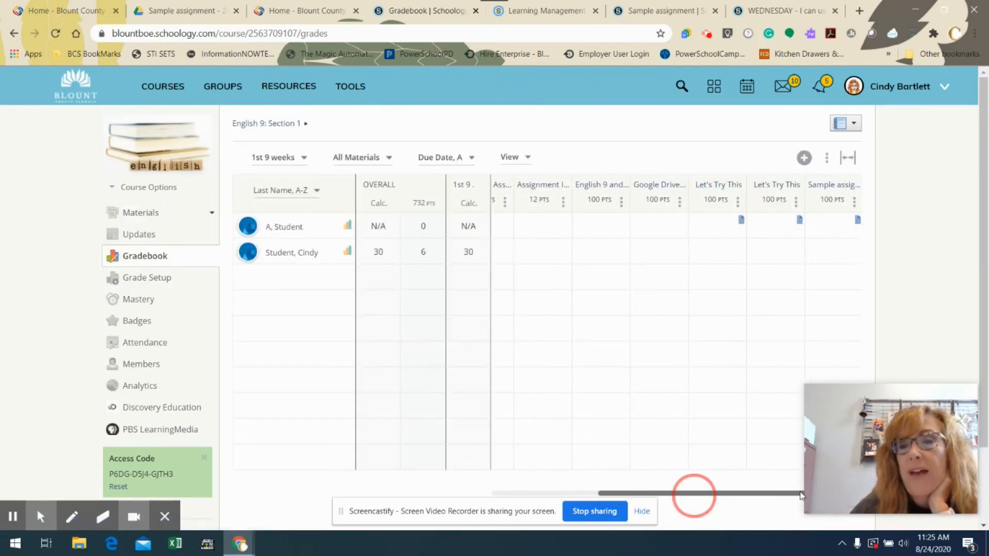
pyautogui.click(833, 226)
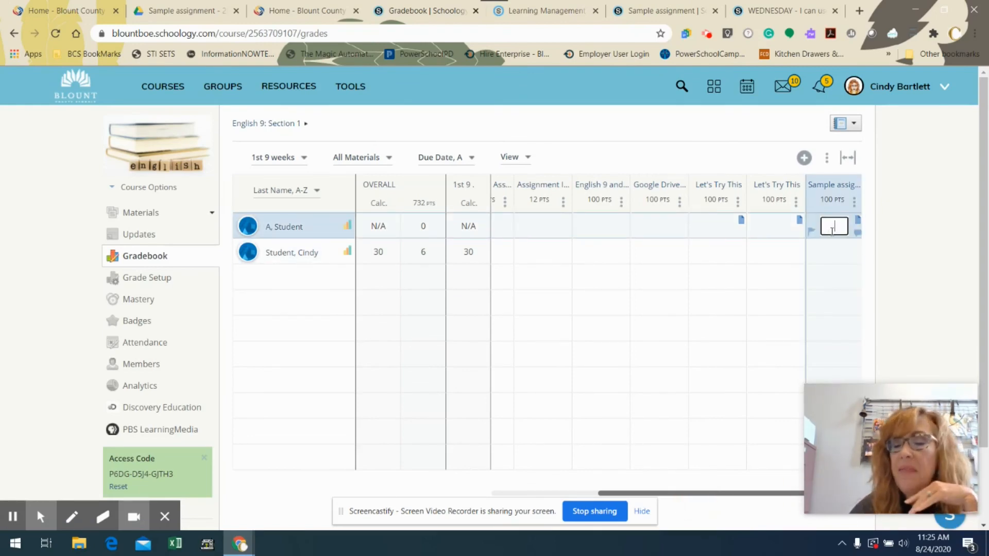
pyautogui.write('898')
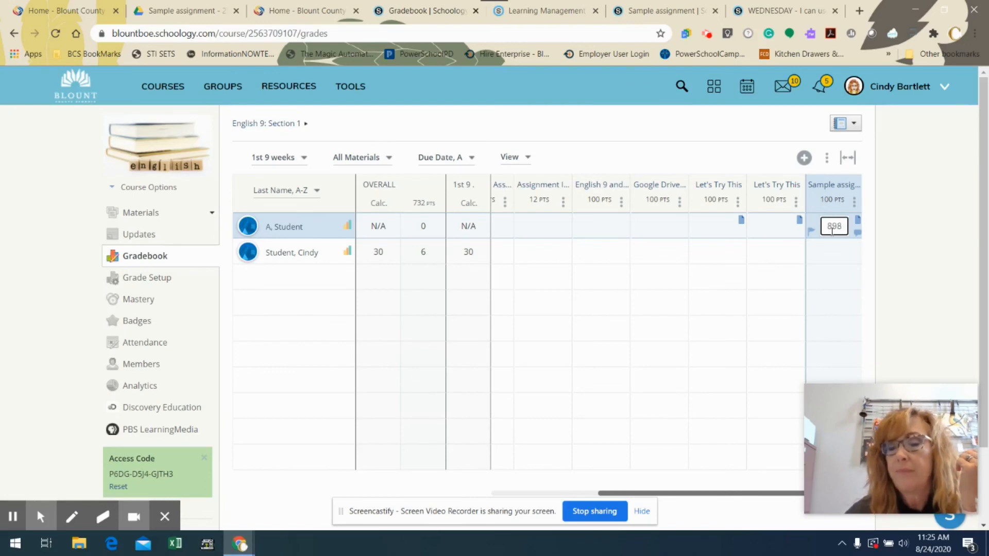
pyautogui.press('BackSpace')
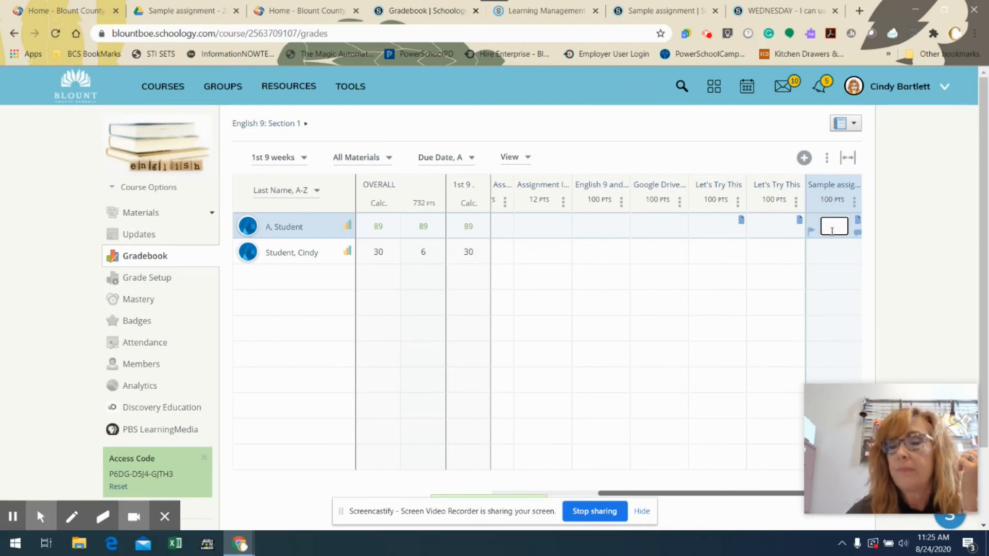